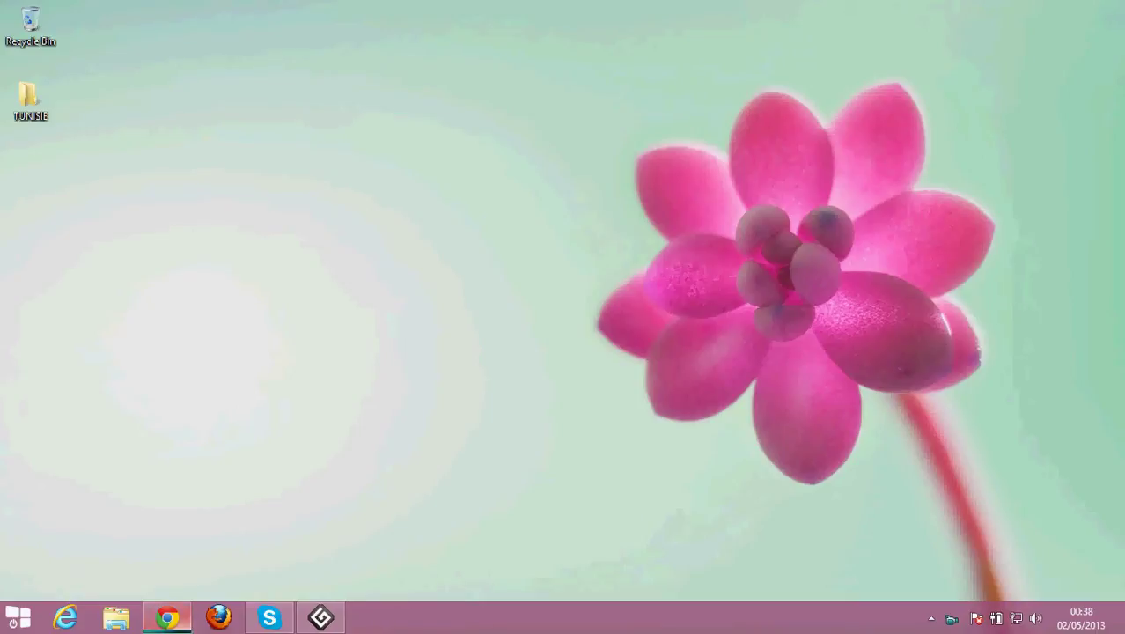
Step: Look over the OpenGeo Suite product page and the release download list in Chrome, and minimize the browser
left_click(176, 614)
left_click(167, 617)
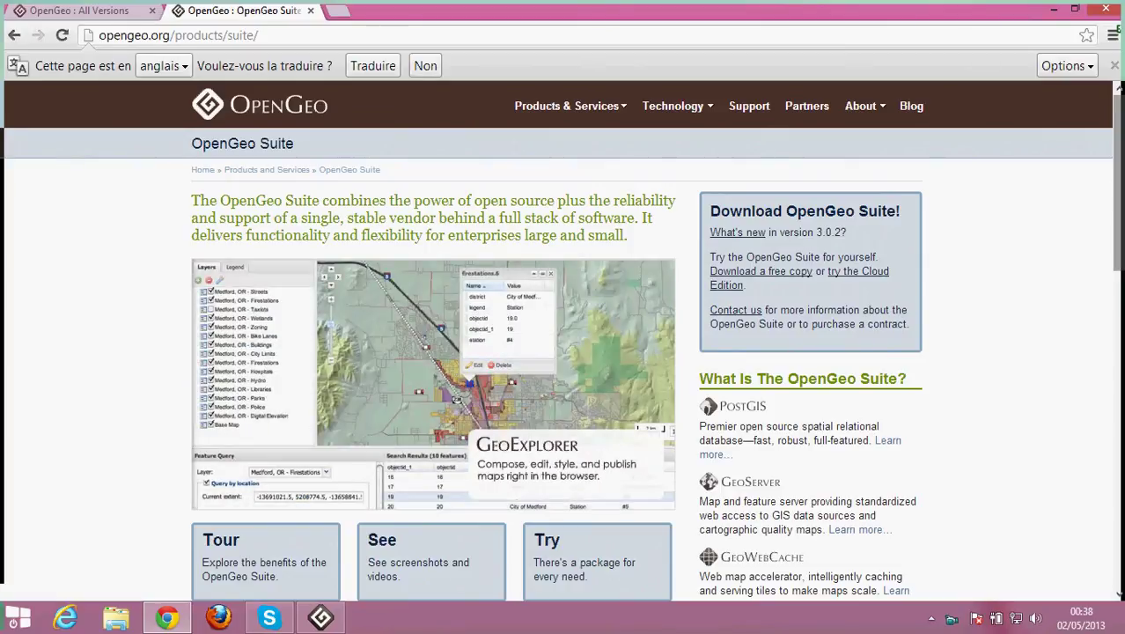
scroll(563, 342, "down", 1)
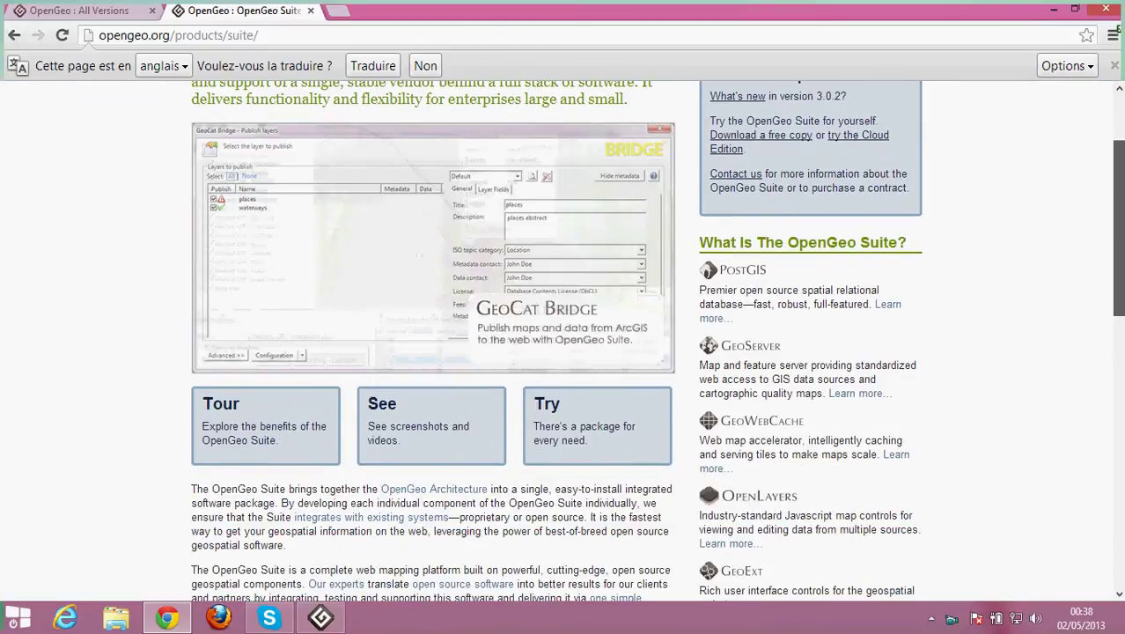
scroll(563, 342, "up", 2)
key("ctrl+Tab")
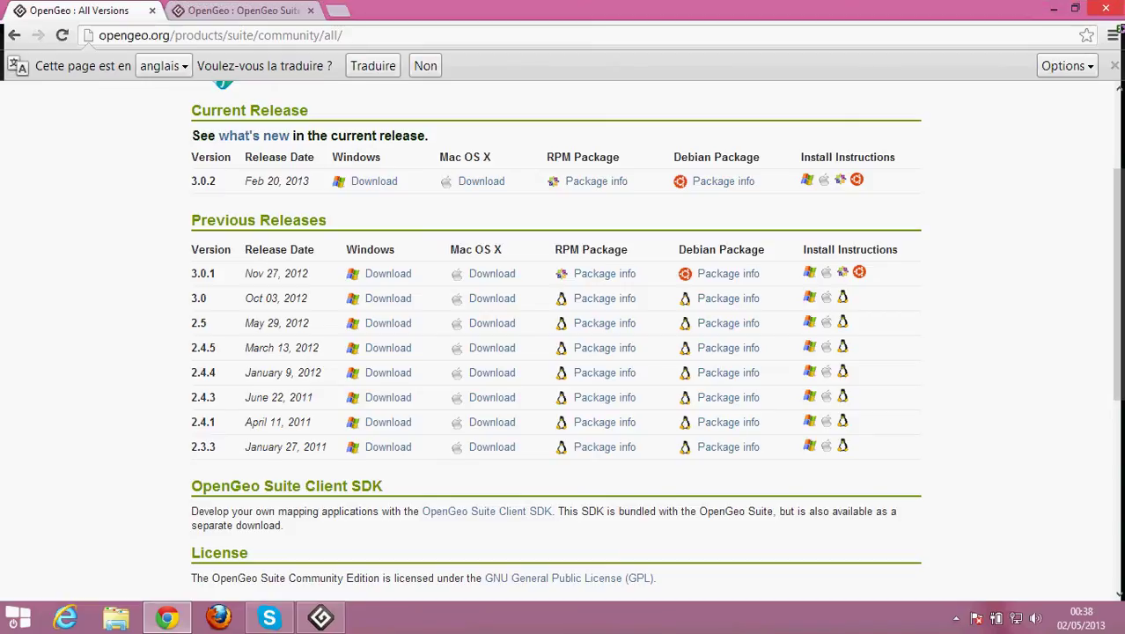
left_click(1053, 9)
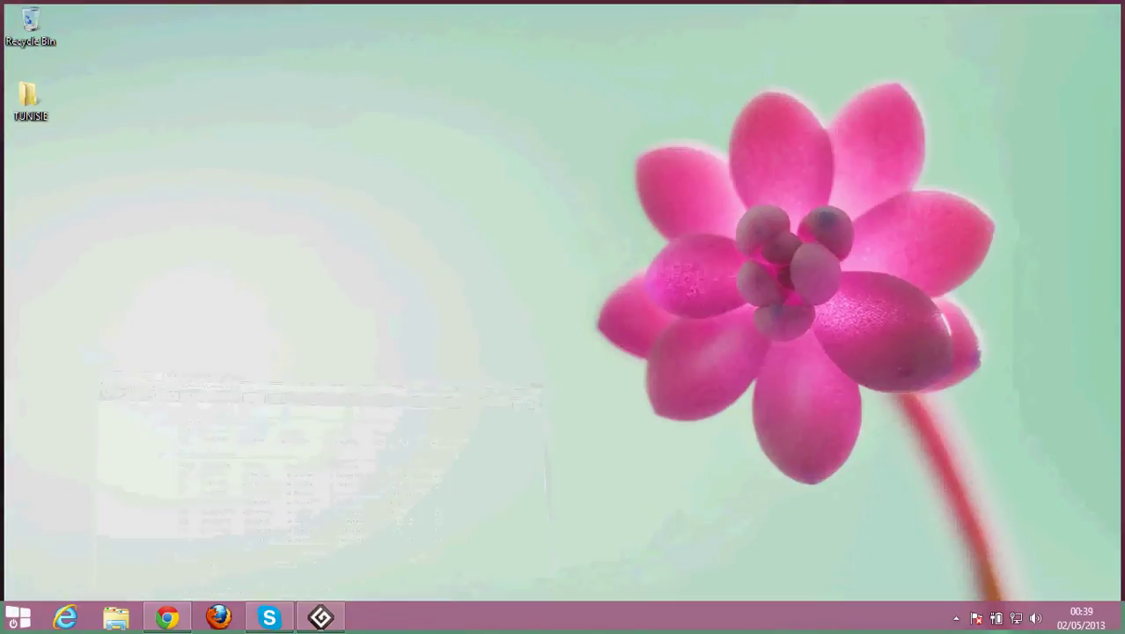
Step: Refresh the desktop and copy the GeoServer data directory path from the preferences of the OpenGeo Suite Dashboard
right_click(259, 143)
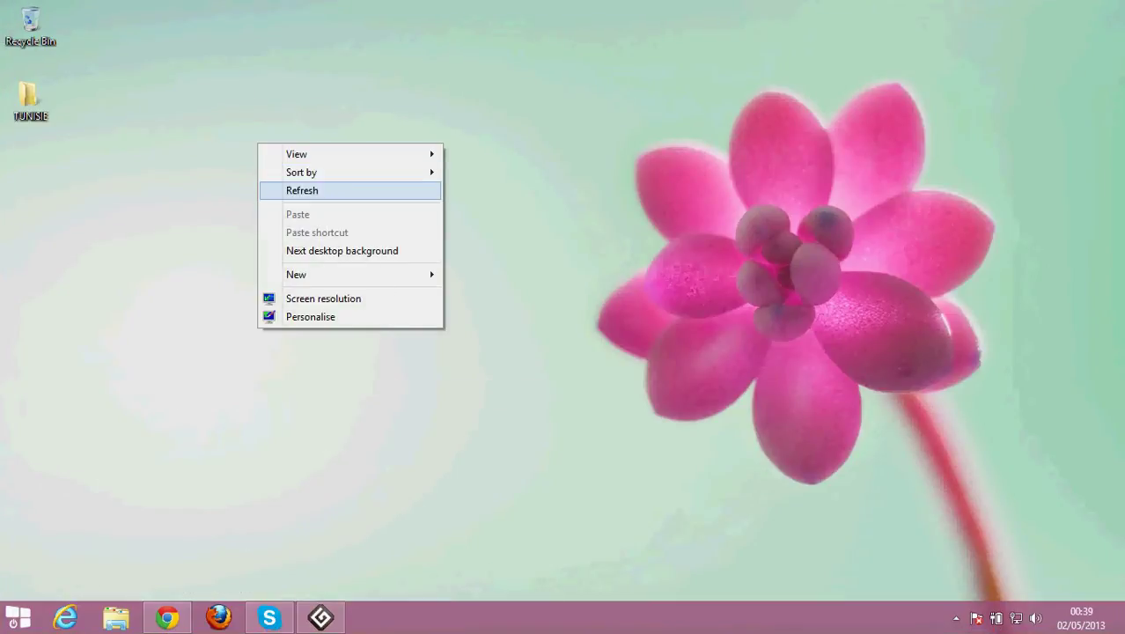
left_click(290, 188)
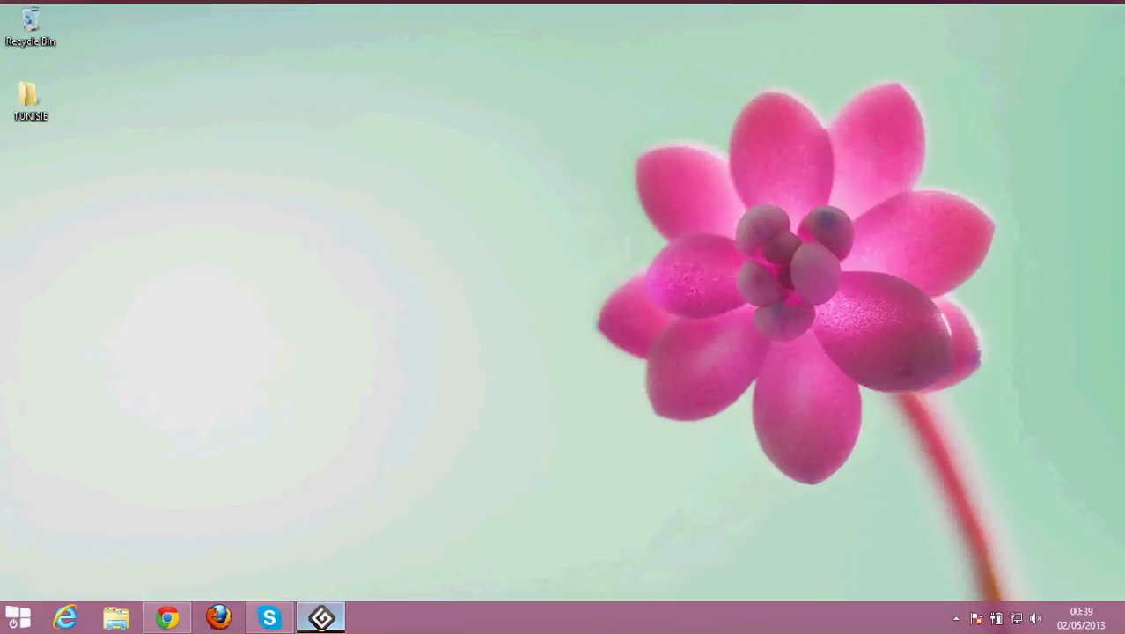
left_click(320, 617)
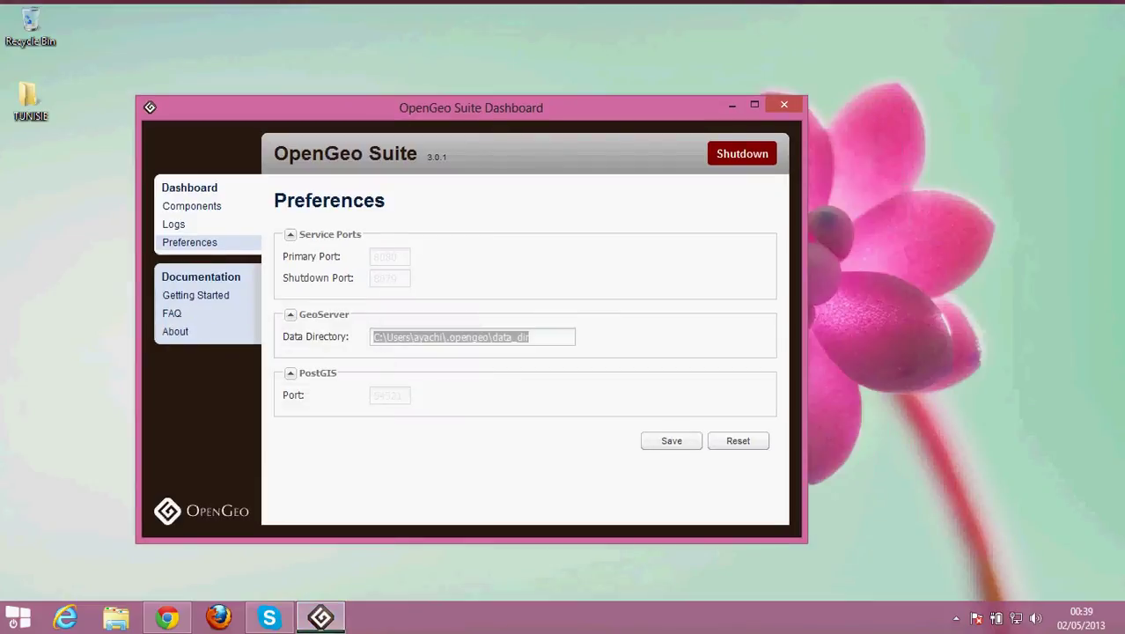
left_click(189, 187)
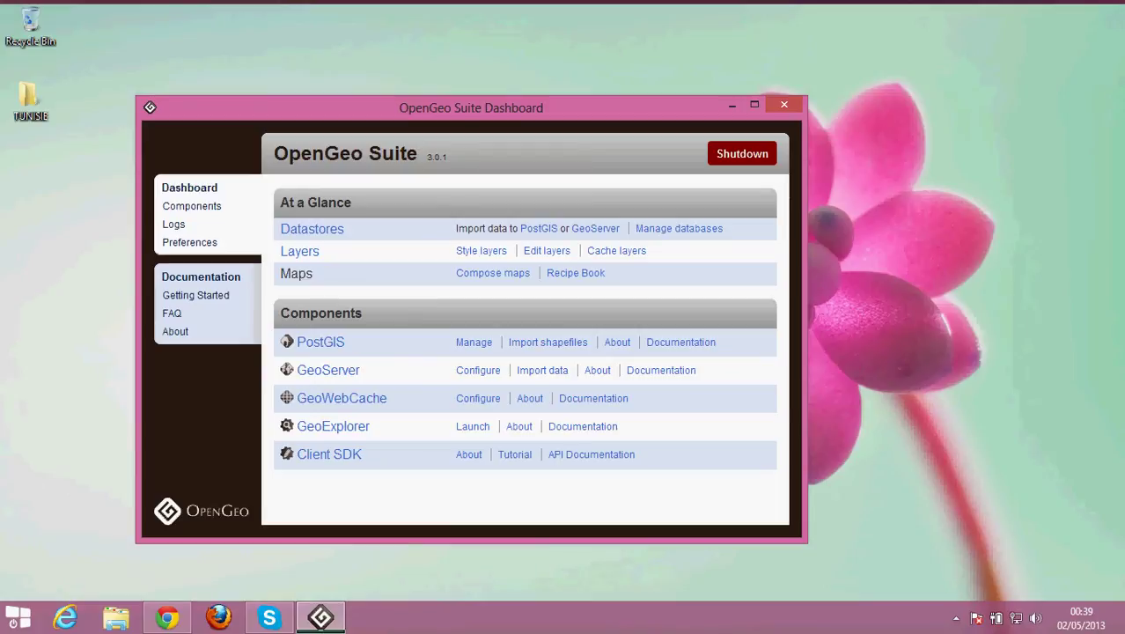
left_click(189, 242)
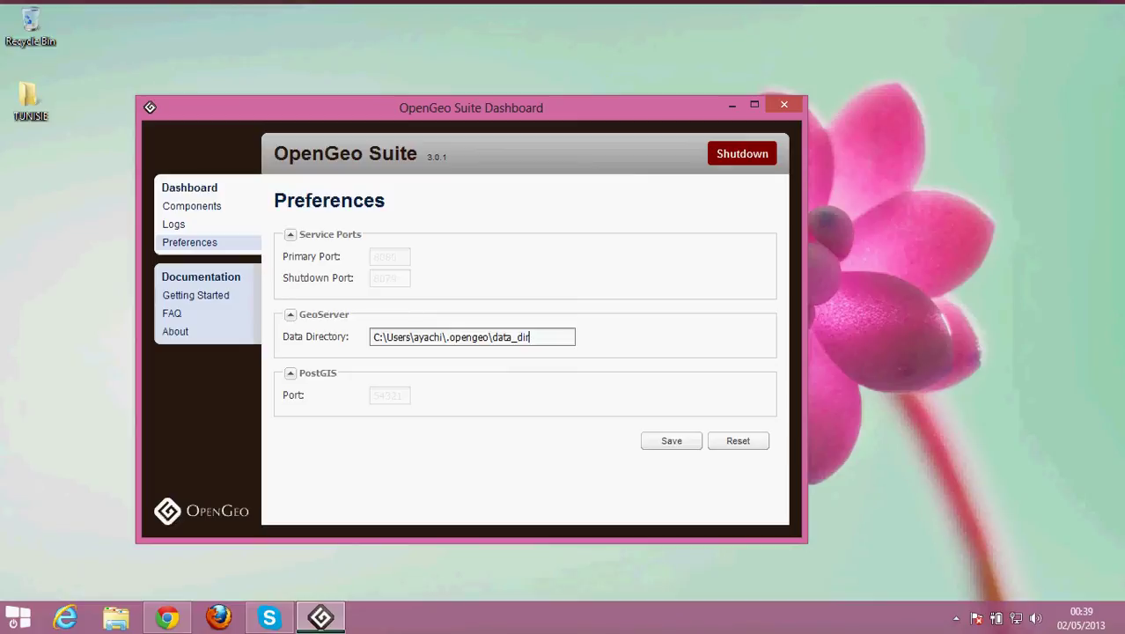
left_click_drag(530, 337, 372, 337)
key("ctrl+c")
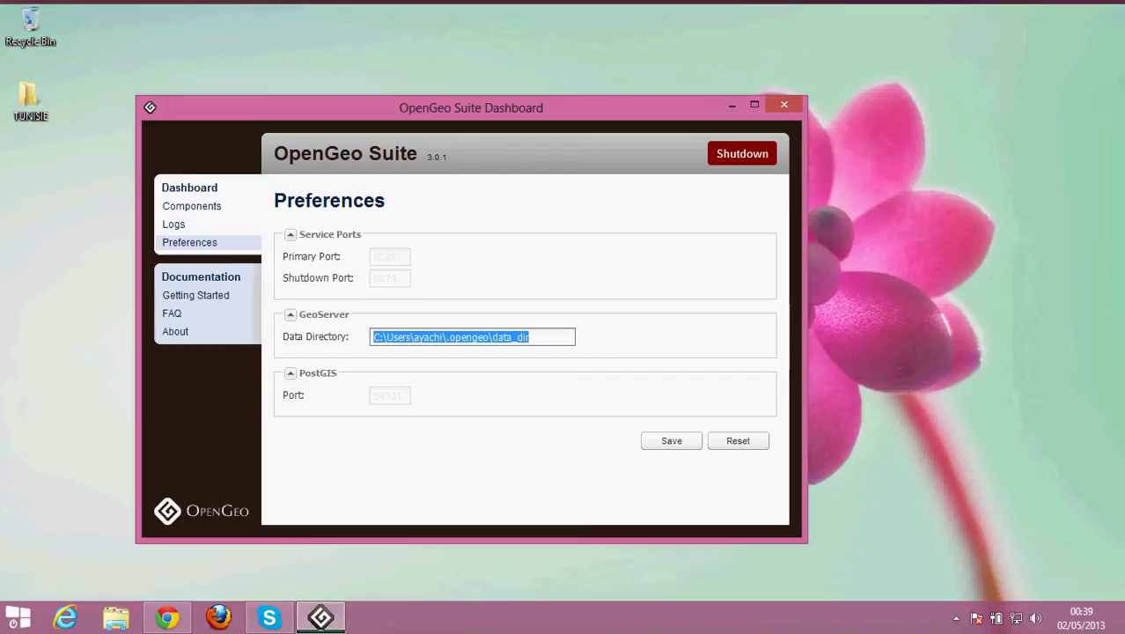
Step: Open the copied GeoServer data directory path in a File Explorer window and reduce the window from full screen
double_click(30, 101)
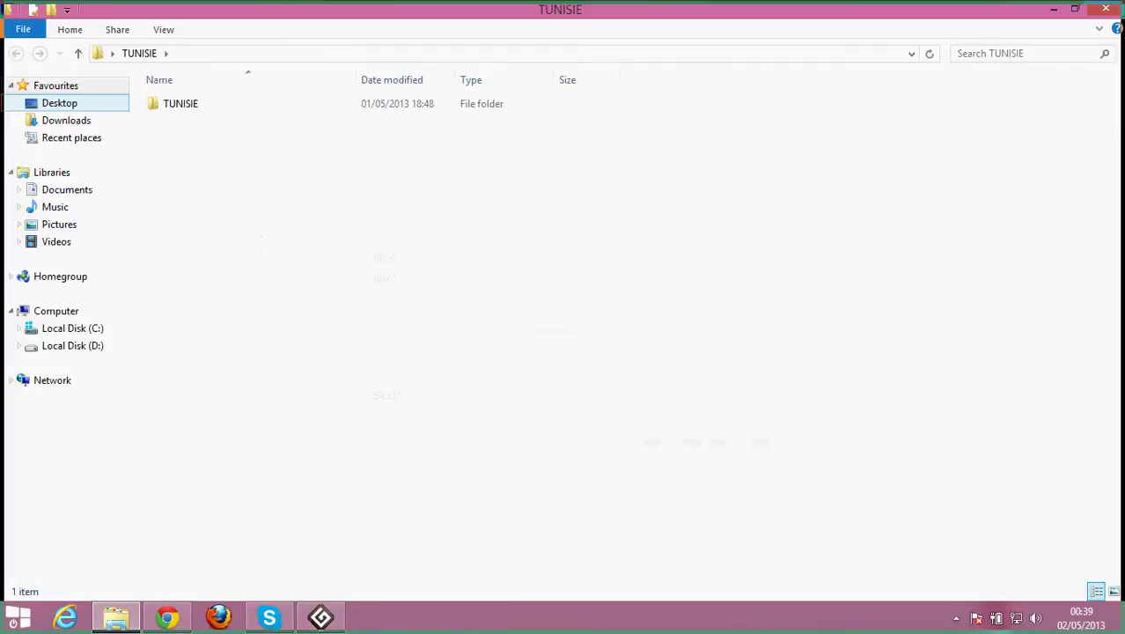
key("alt+d")
key("ctrl+v")
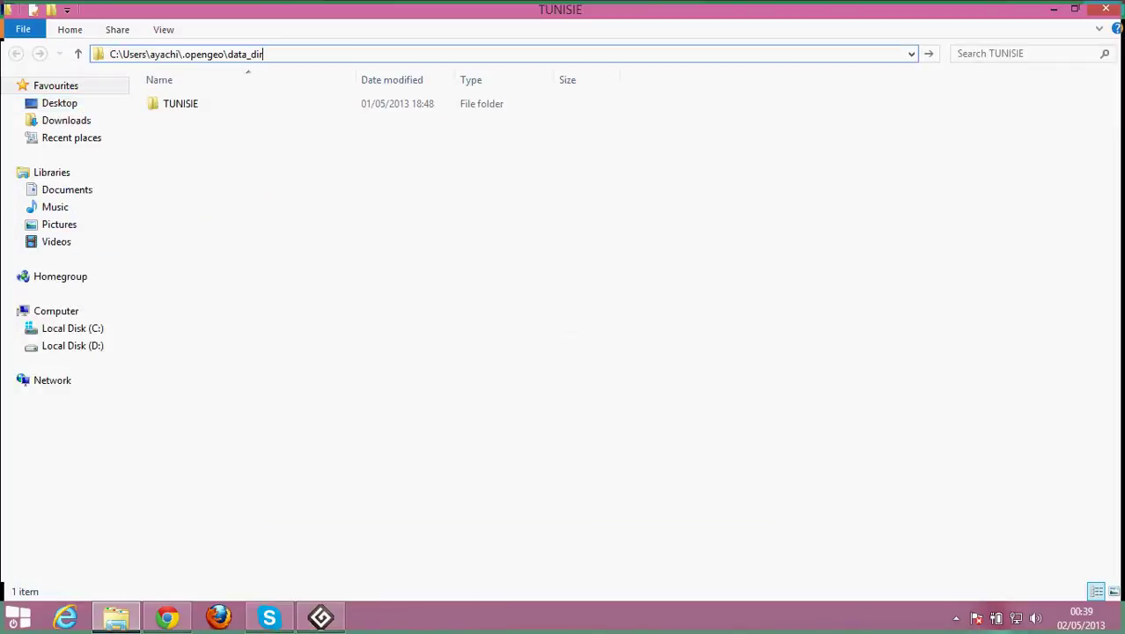
key("Return")
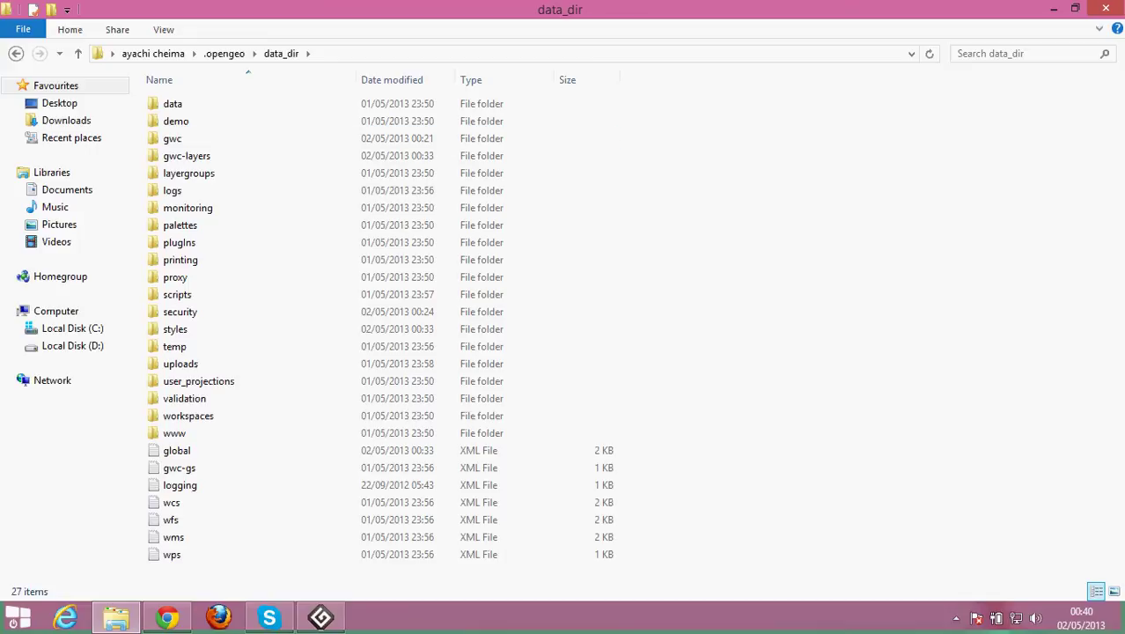
key("super+Down")
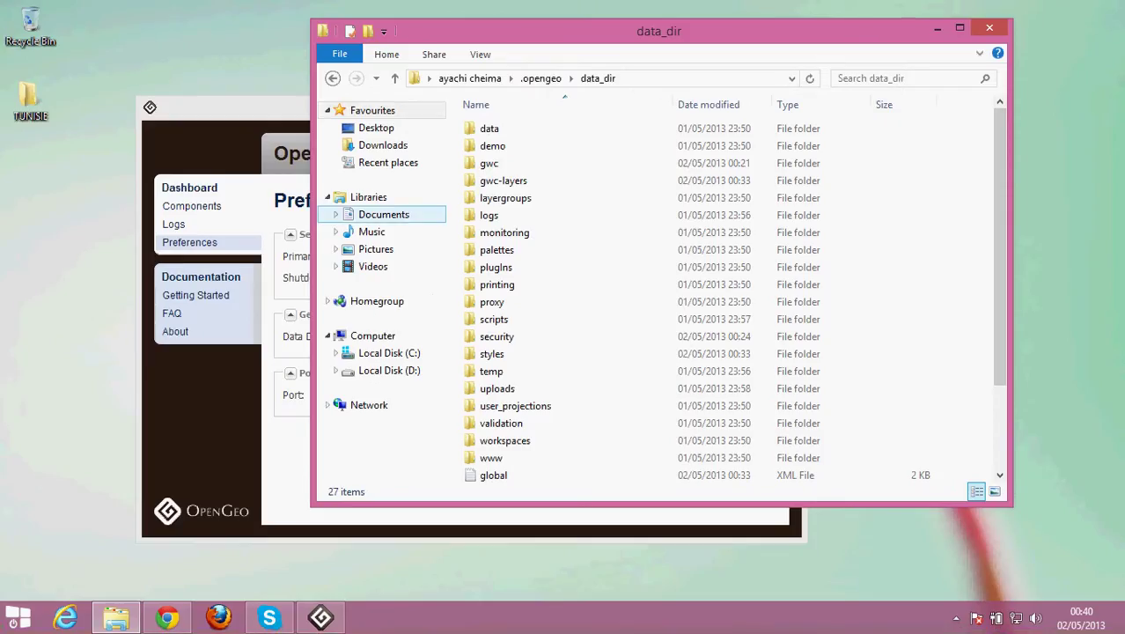
double_click(30, 99)
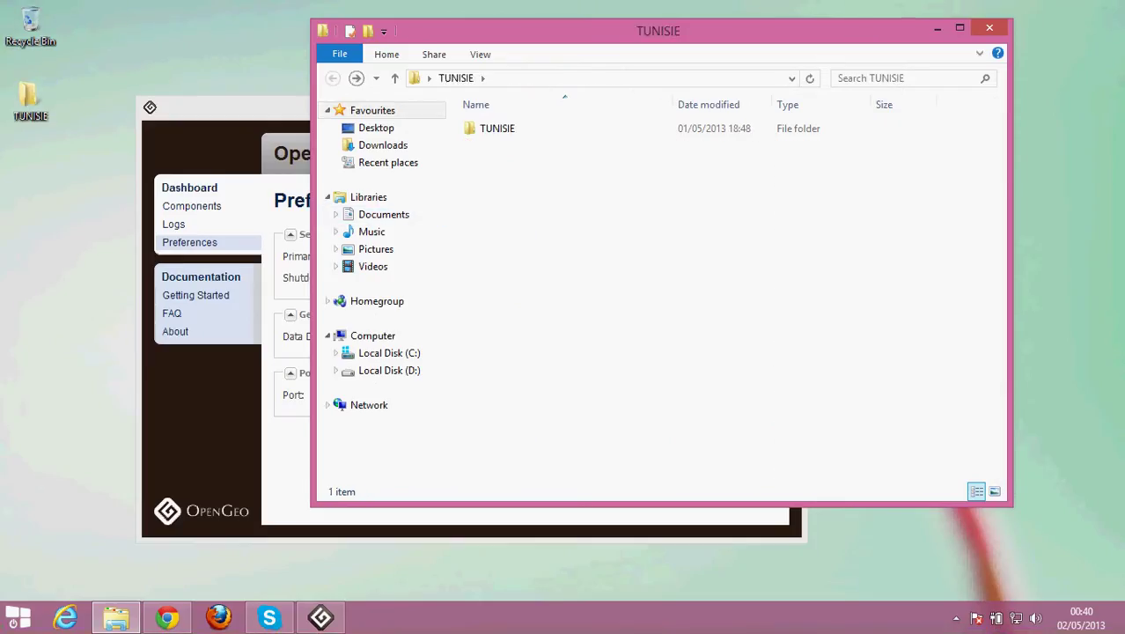
left_click(547, 78)
key("ctrl+v")
key("Return")
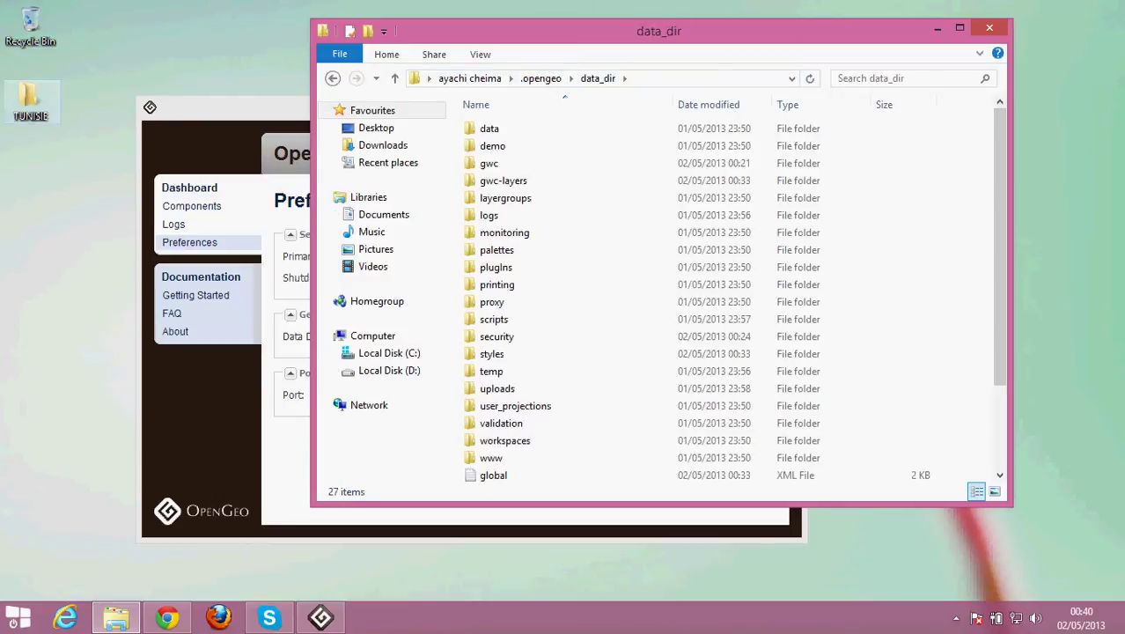
Step: Open the inner TUNISIE folder in a second File Explorer window and place it beside the data_dir window
double_click(31, 101)
double_click(176, 103)
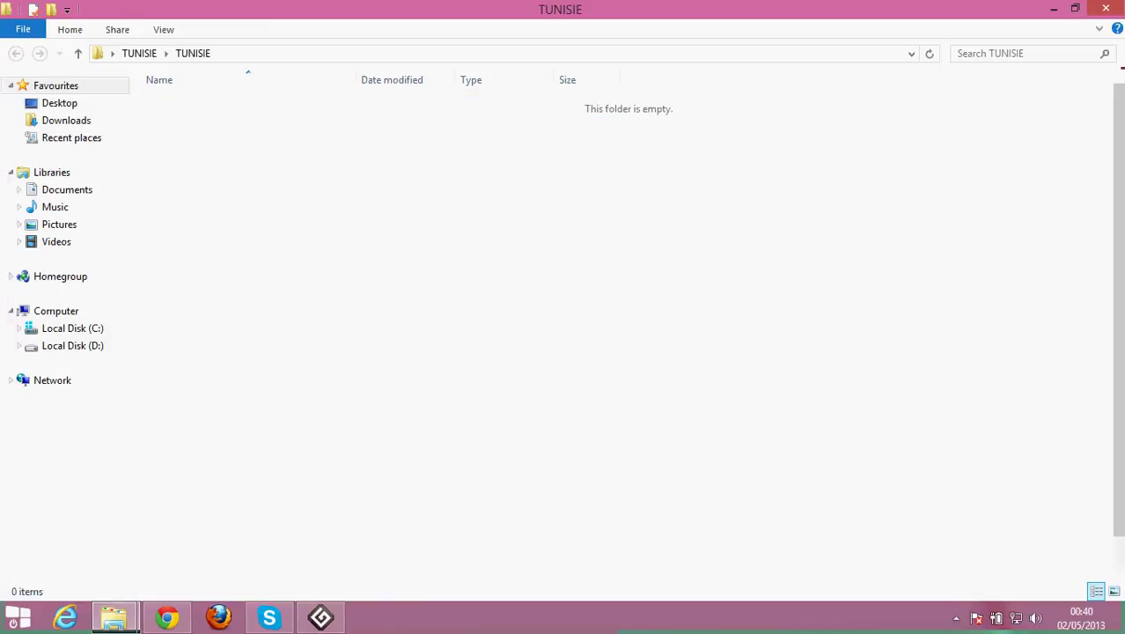
left_click(1074, 9)
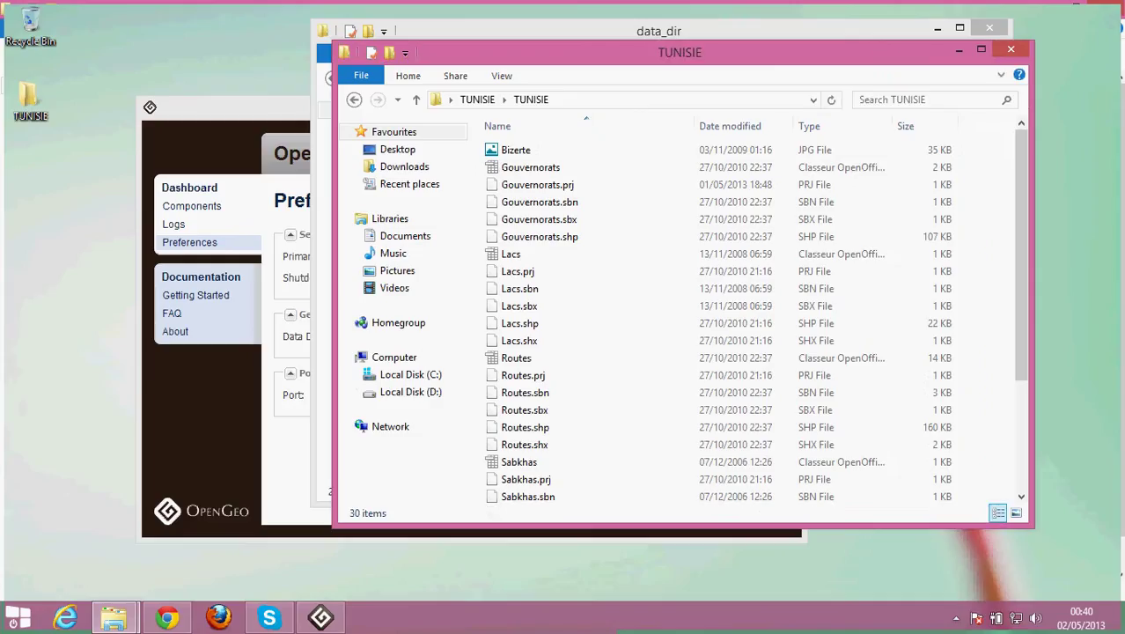
left_click_drag(616, 52, 191, 35)
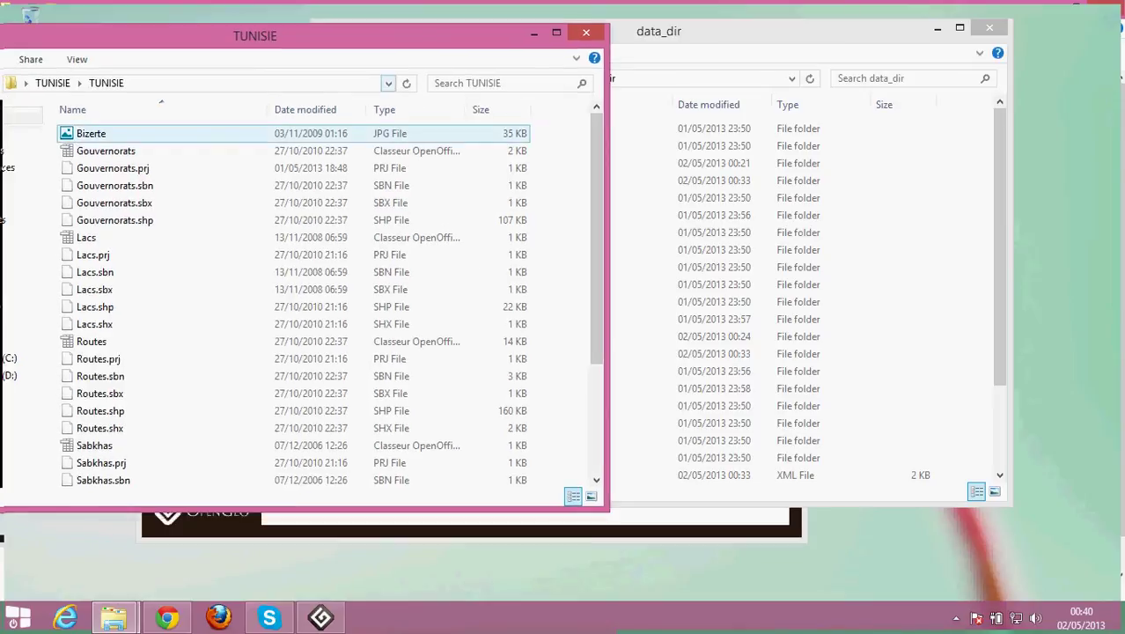
mouse_move(595, 133)
left_mouse_down()
mouse_move(596, 209)
mouse_move(596, 133)
left_mouse_up()
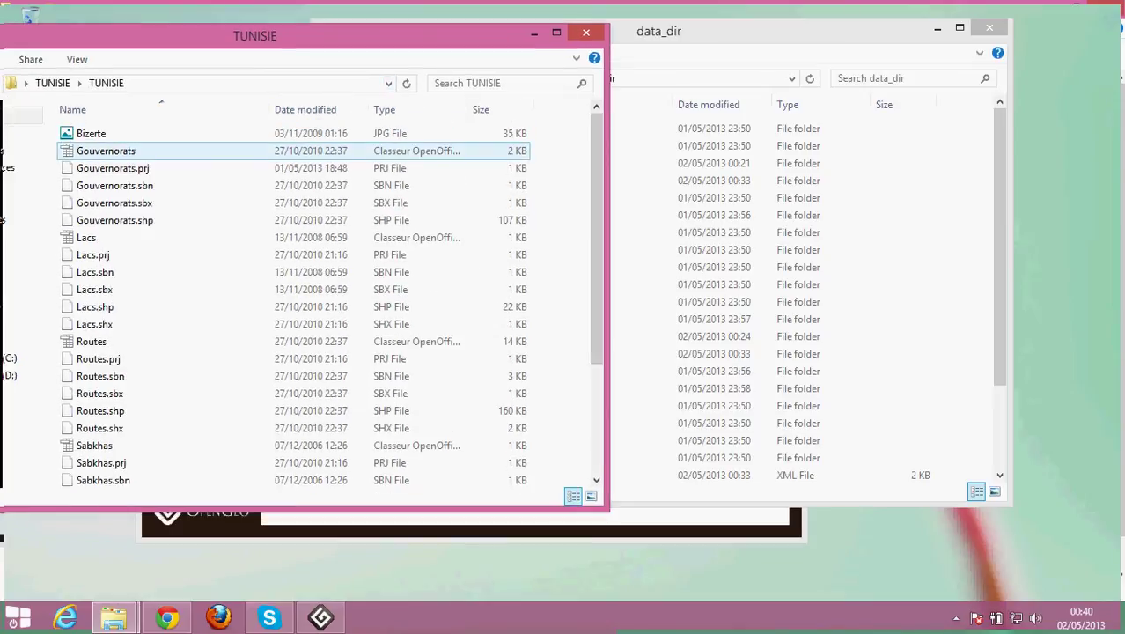
Step: Copy the Gouvernorats files, from the spreadsheet through Gouvernorats.shp, into data_dir and close both folder windows
left_click(105, 151)
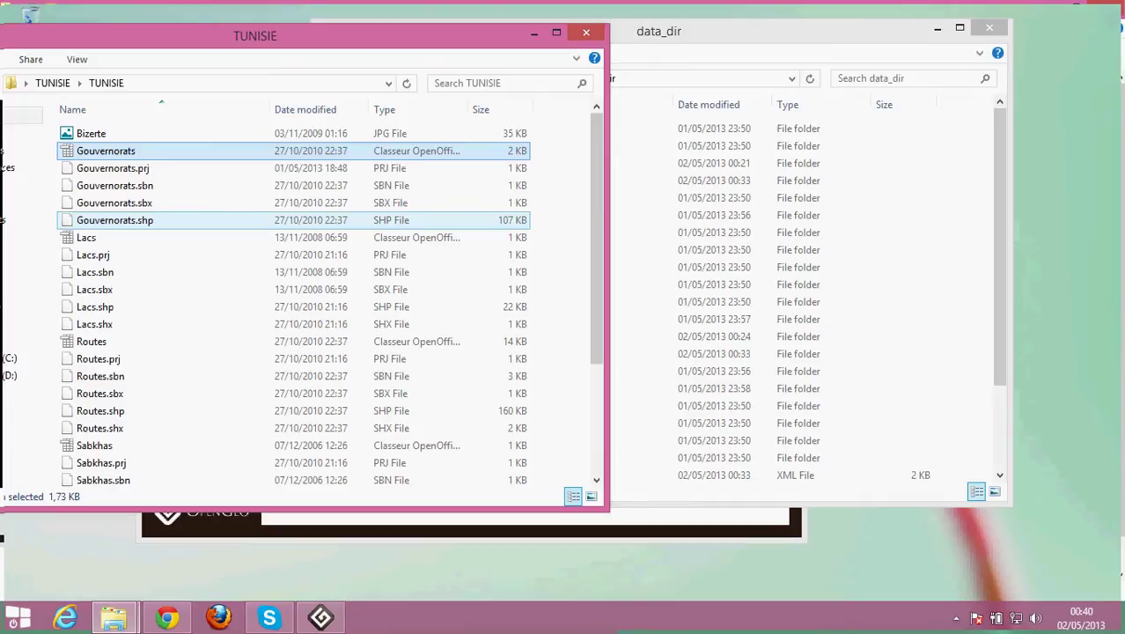
left_click(114, 220, "shift")
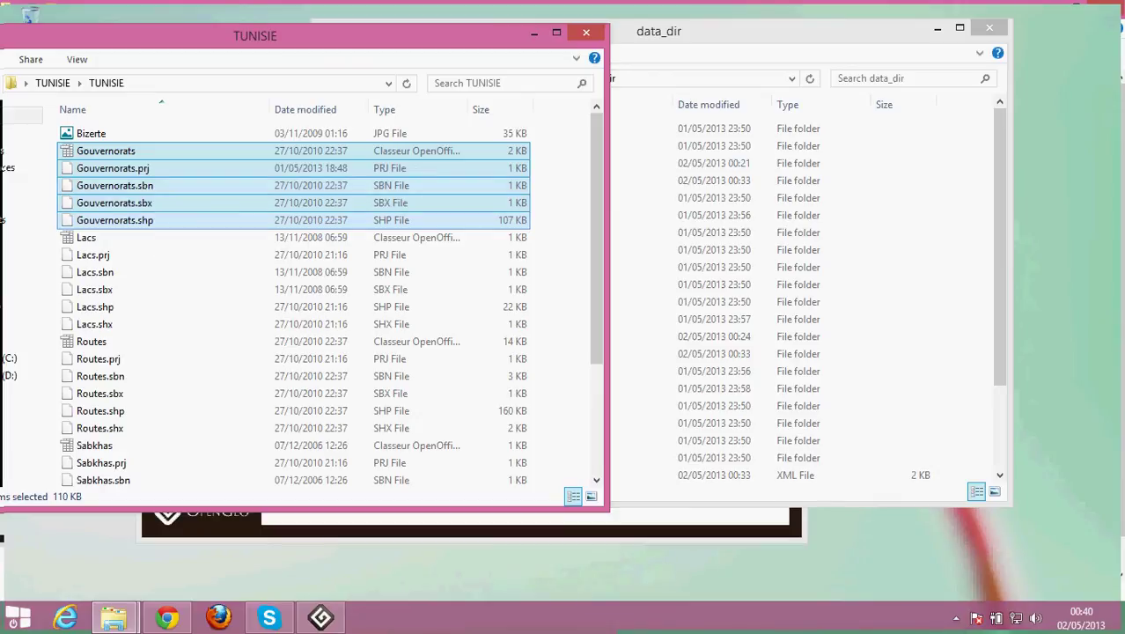
left_click(959, 232)
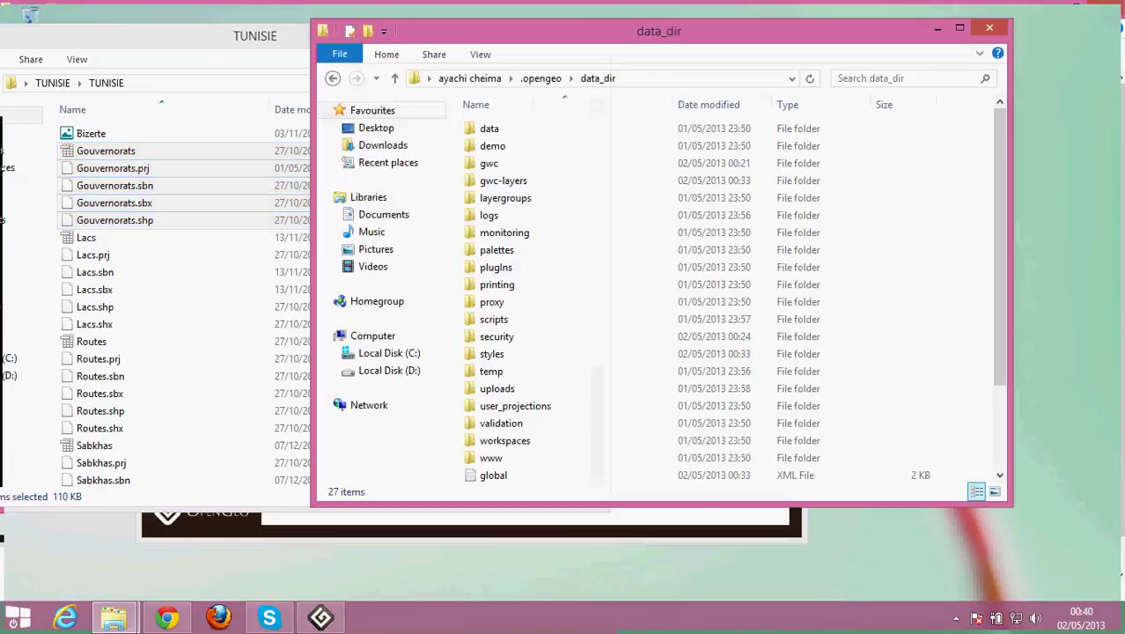
key("ctrl+v")
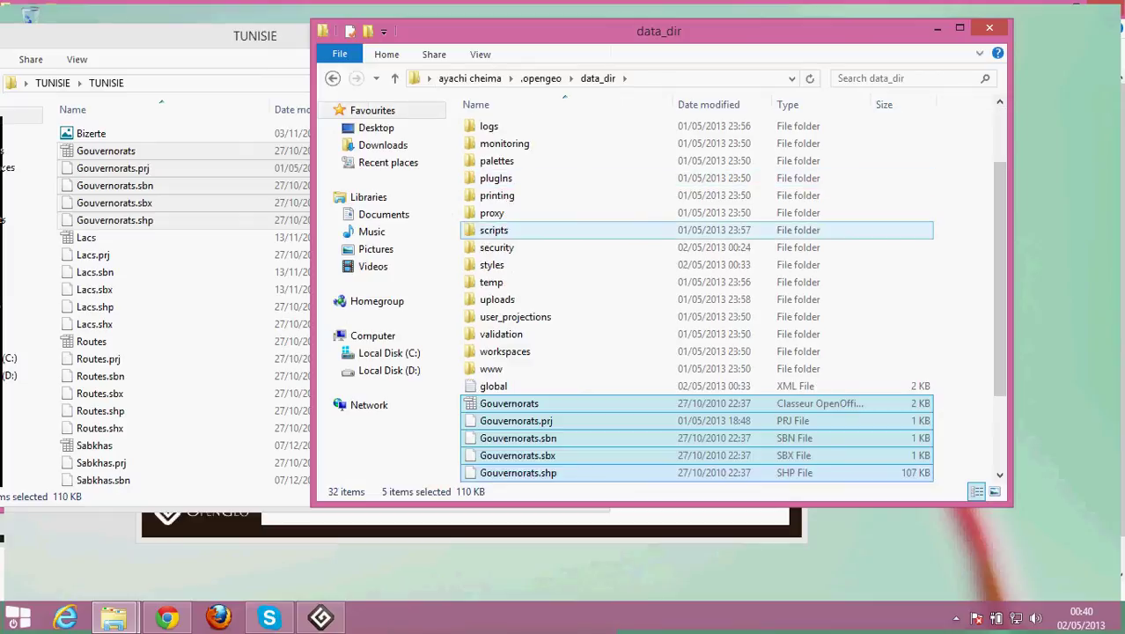
left_click(493, 230)
left_click(959, 233)
left_click(988, 27)
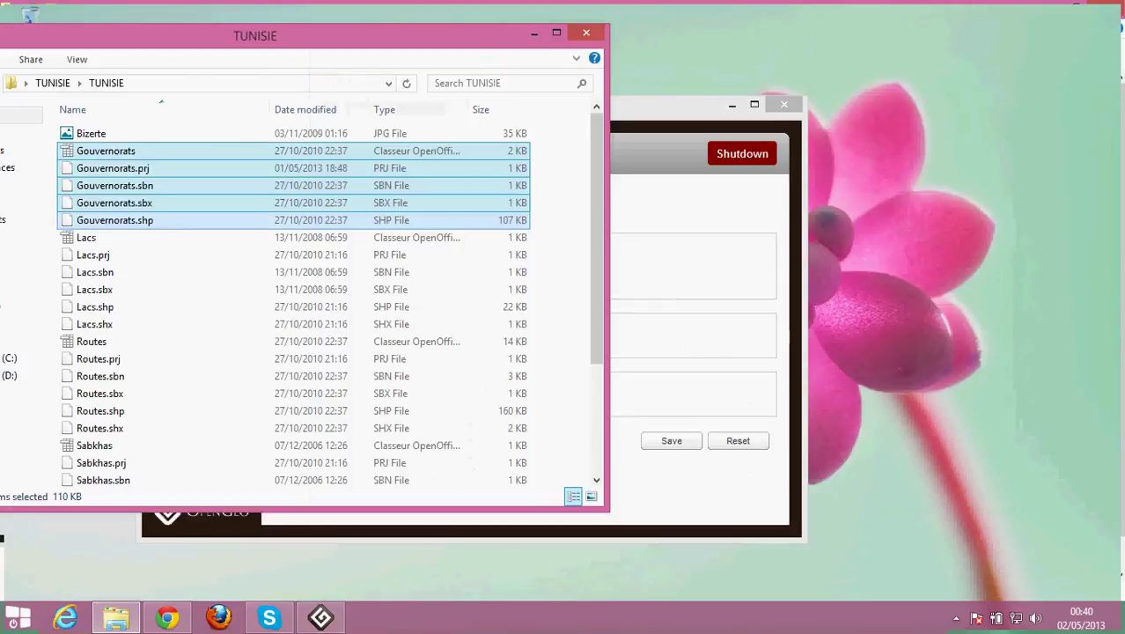
left_click(588, 32)
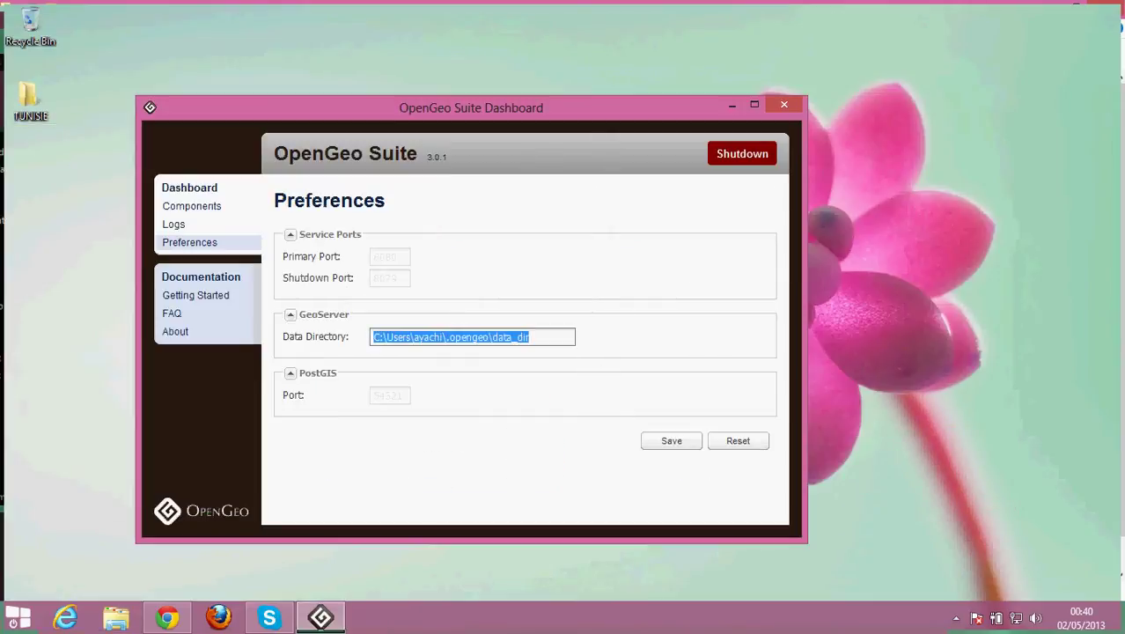
Step: Launch GeoExplorer and GeoServer from the OpenGeo Suite Dashboard and put GeoServer ahead of GeoExplorer in the browser
left_click(189, 187)
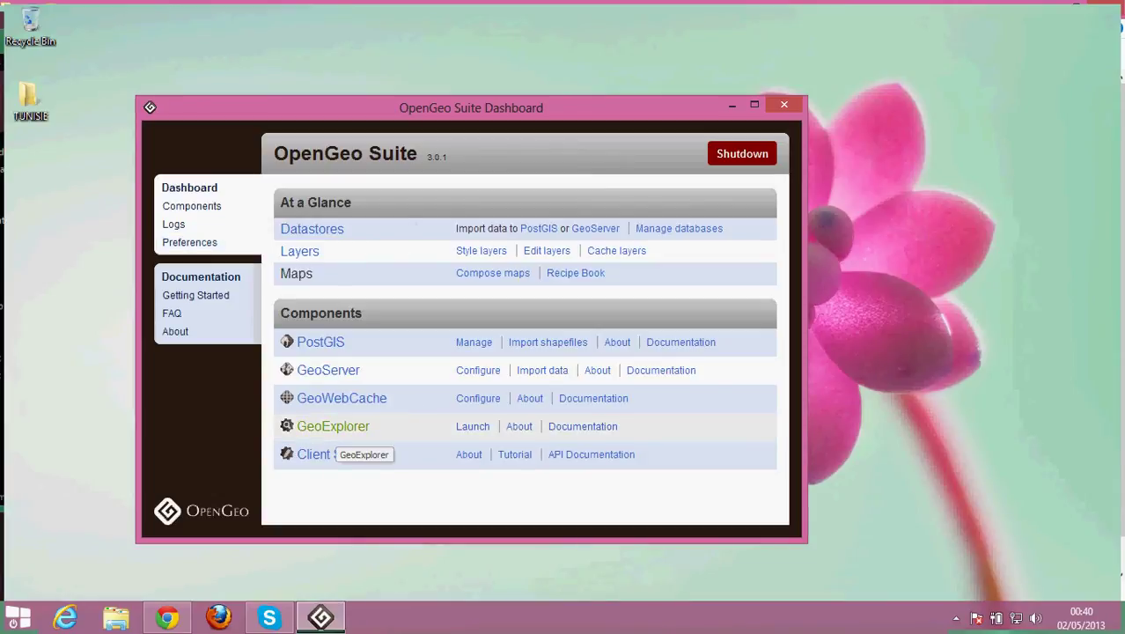
left_click(333, 426)
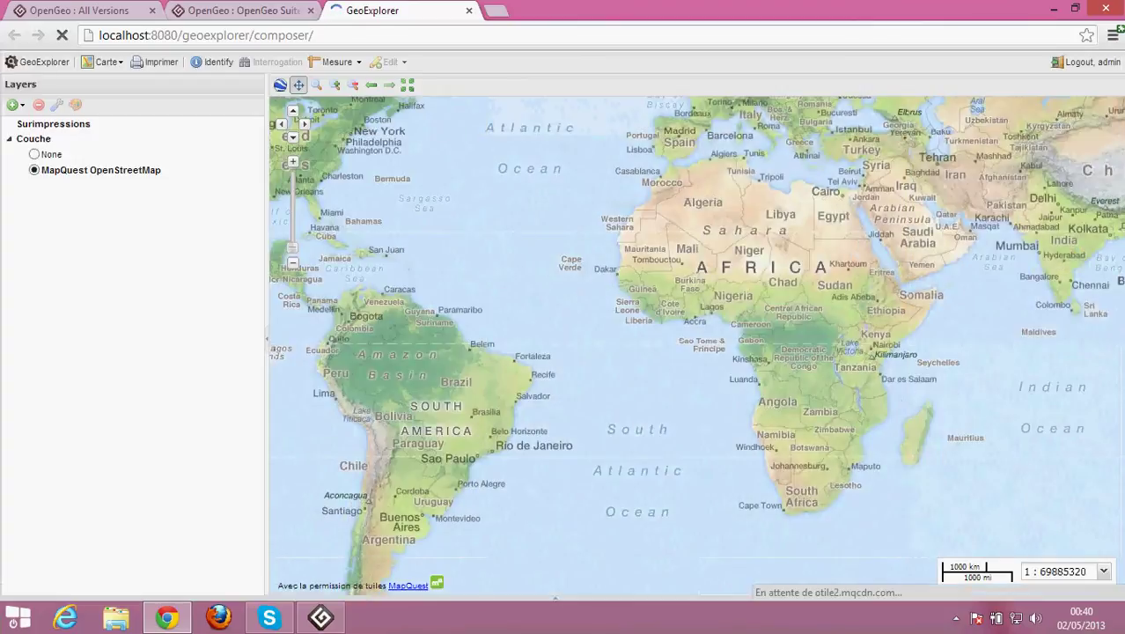
left_click(320, 616)
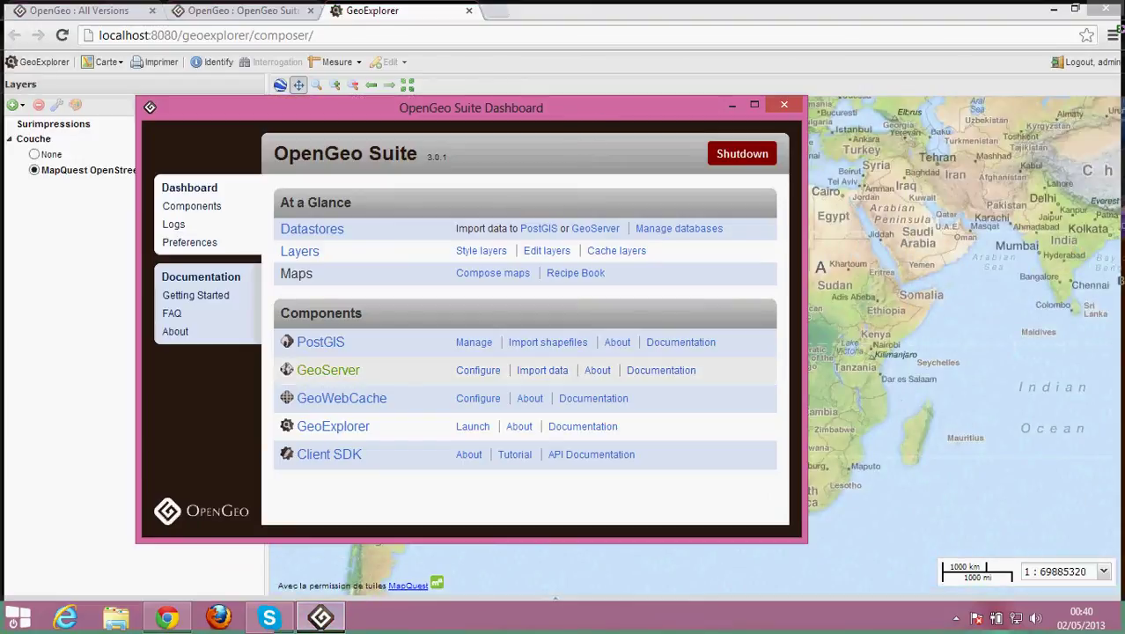
left_click(335, 370)
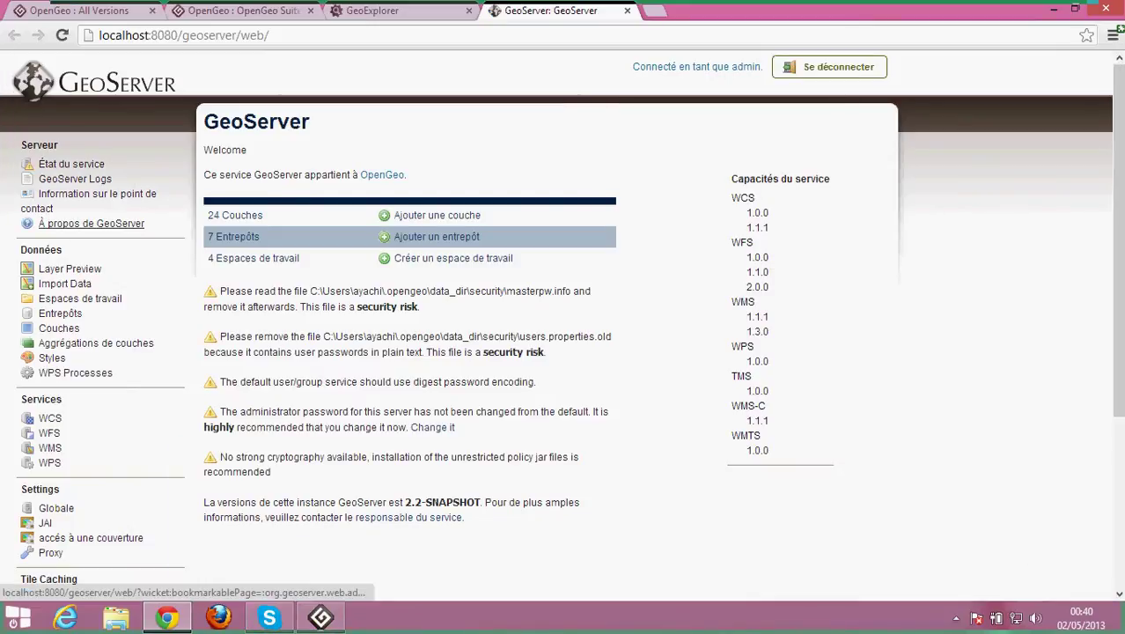
left_click_drag(396, 11, 616, 10)
left_click(396, 10)
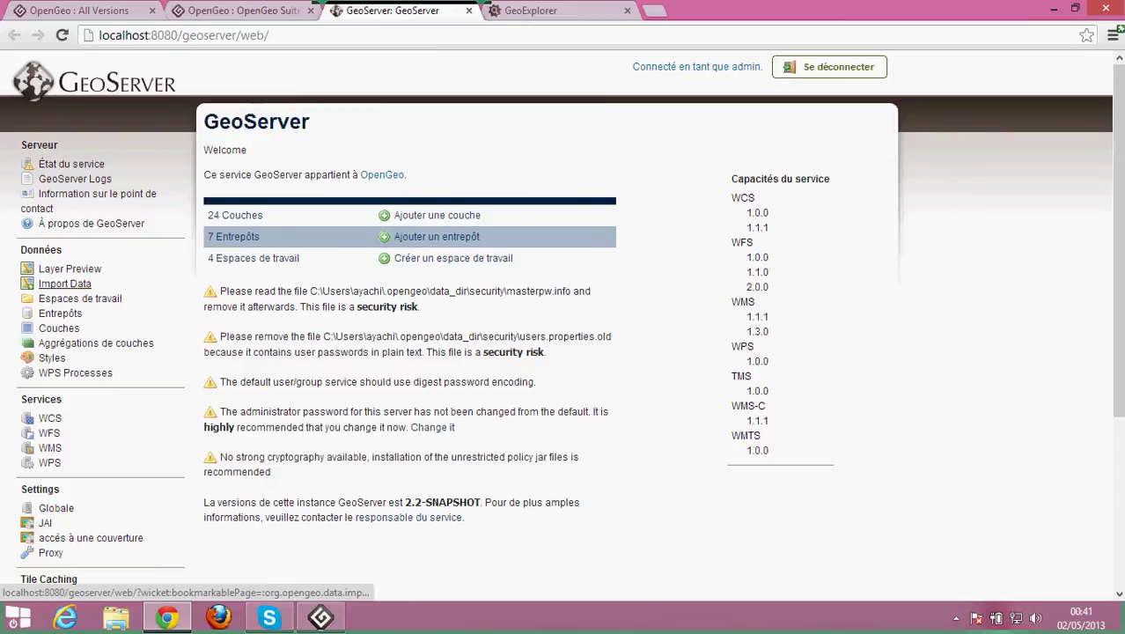
Step: Start a spatial-files data import in GeoServer and choose Gouvernorats.shp from data_dir as its source
left_click(64, 283)
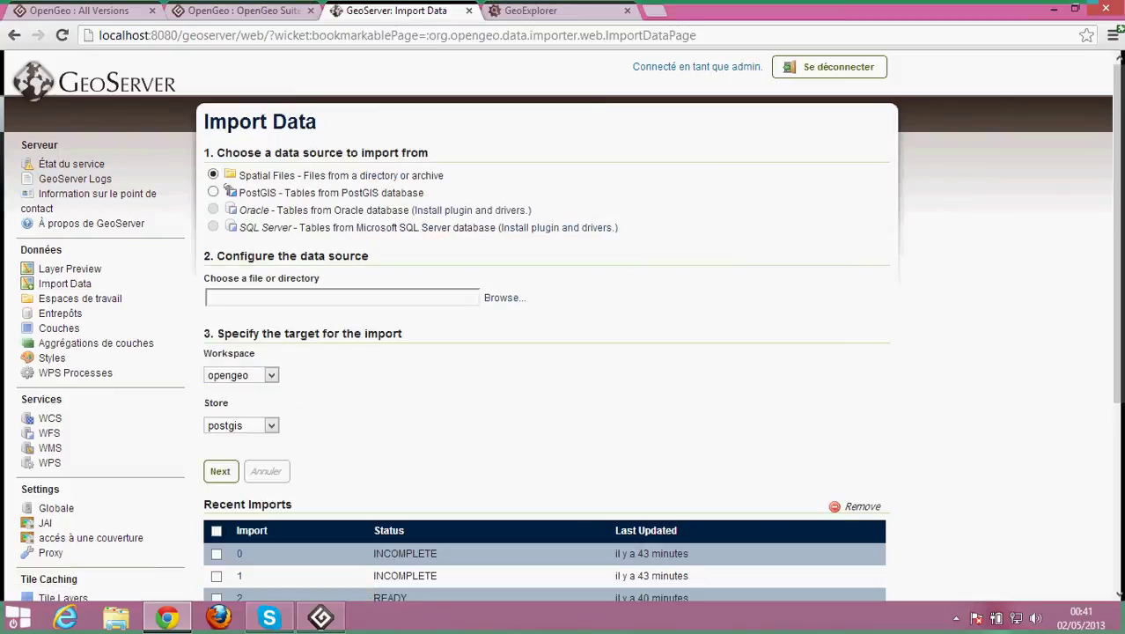
left_click(504, 297)
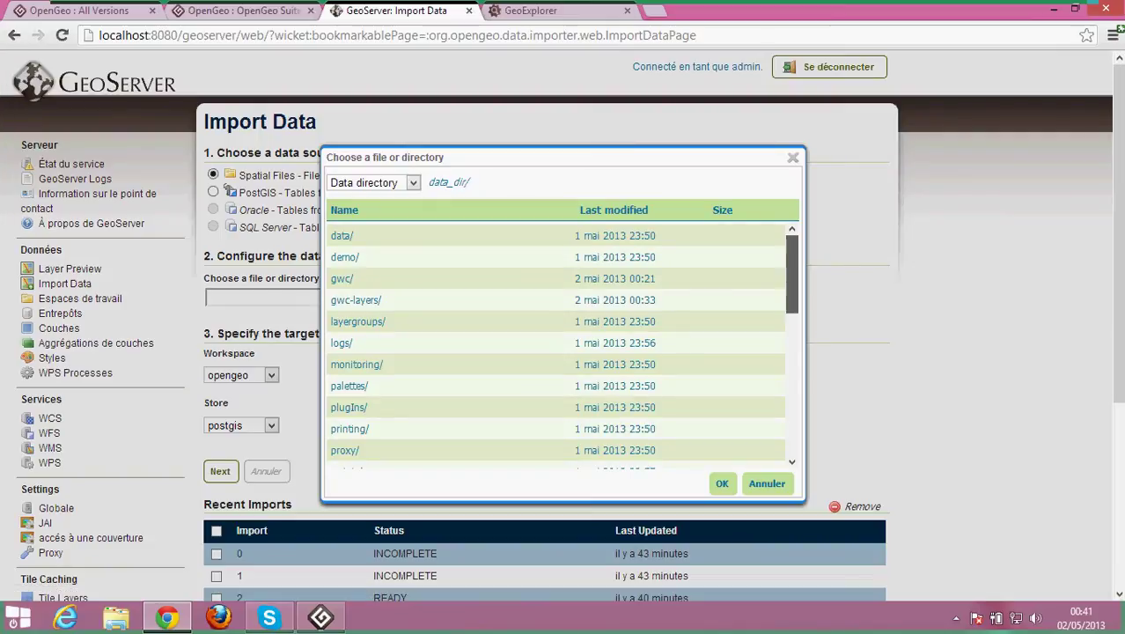
scroll(563, 343, "down", 5)
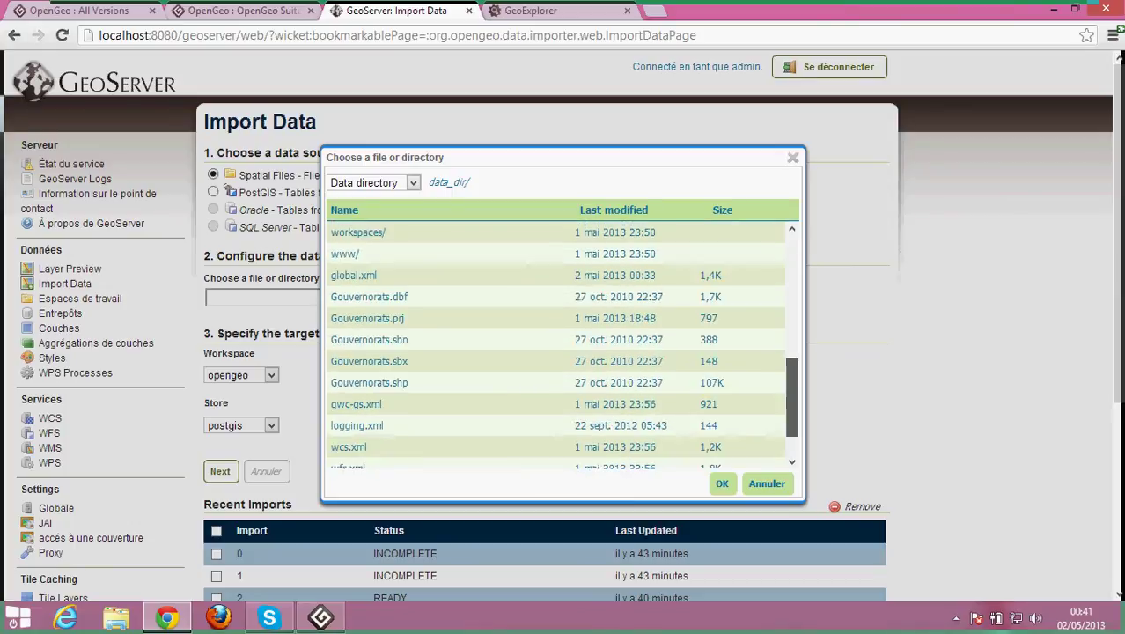
scroll(563, 343, "down", 2)
scroll(563, 343, "up", 3)
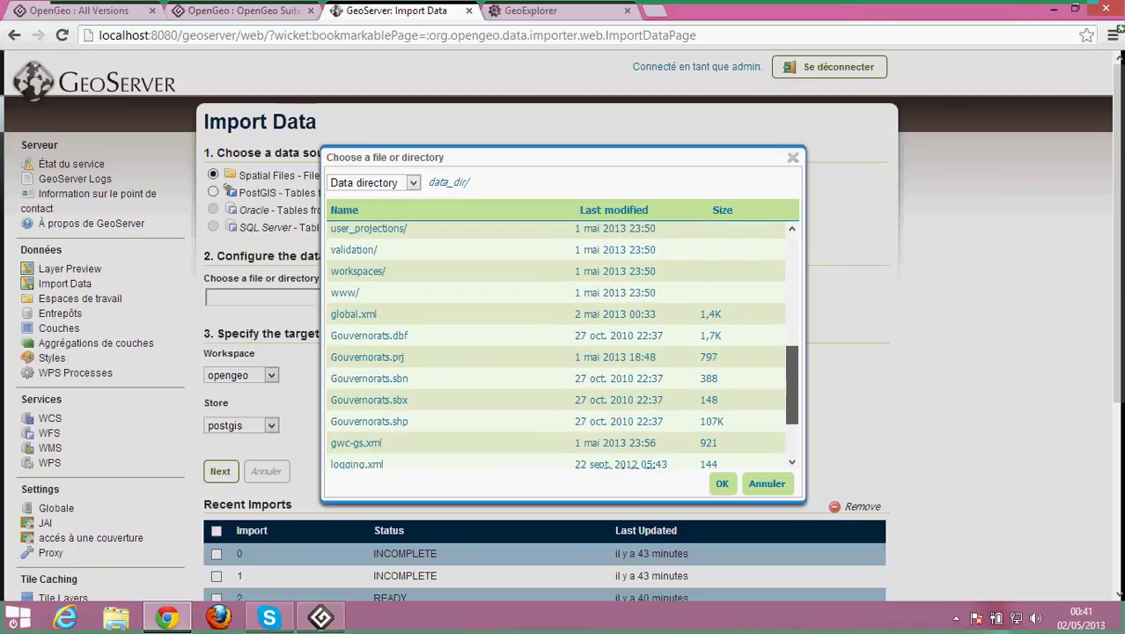
scroll(370, 402, "down", 1)
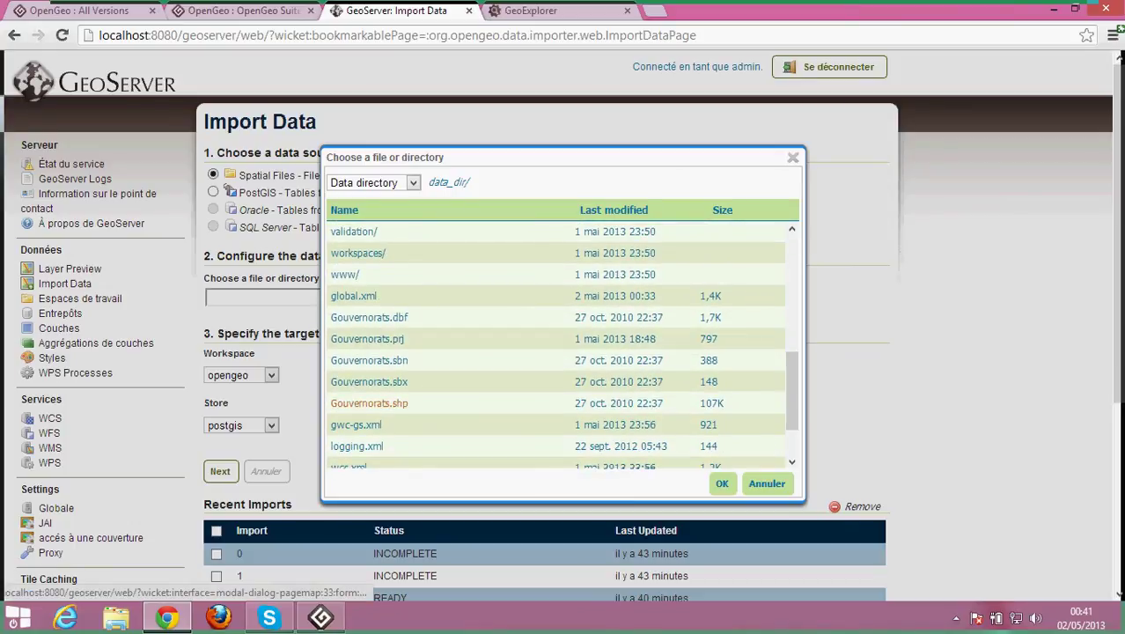
left_click(369, 402)
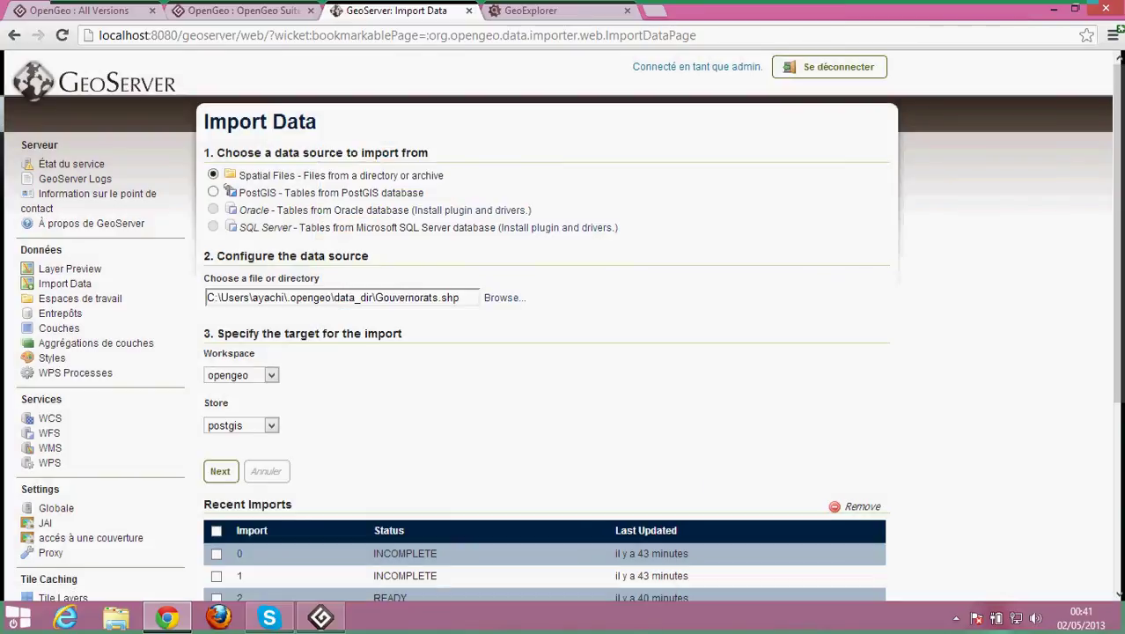
Step: Import the Gouvernorats layer into the opengeo workspace and the existing postgis store
scroll(370, 402, "down", 3)
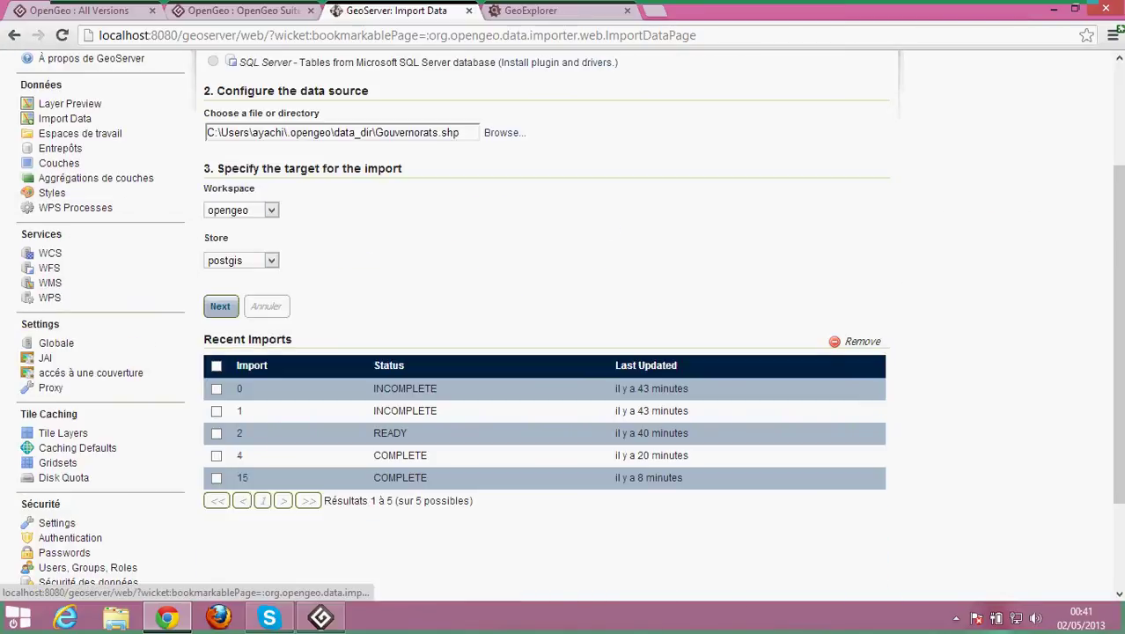
left_click(220, 305)
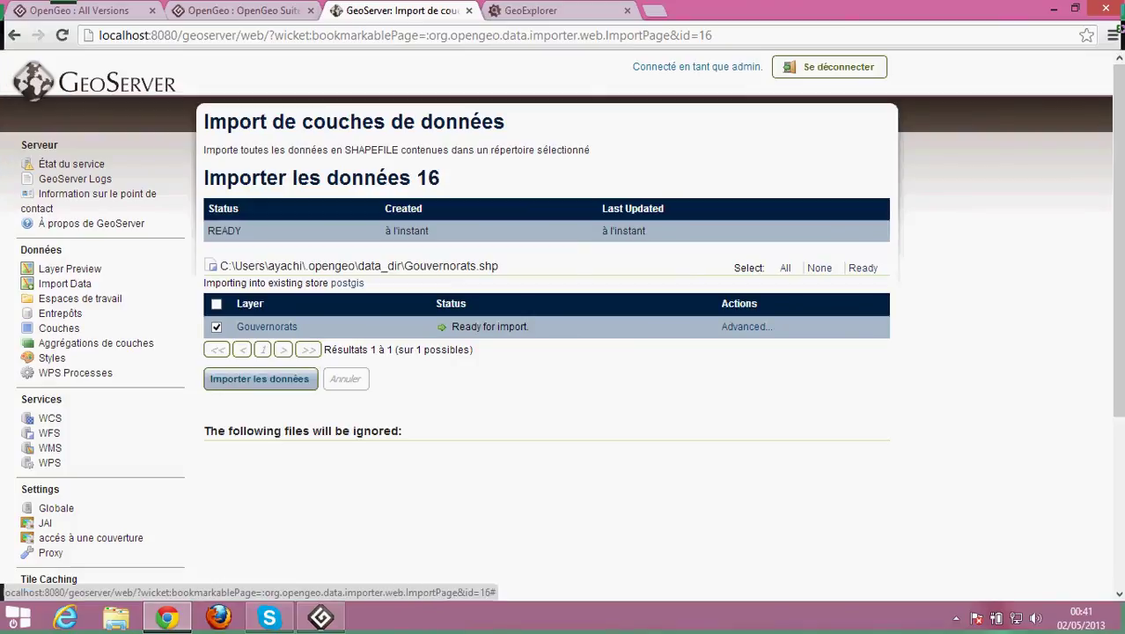
left_click(260, 380)
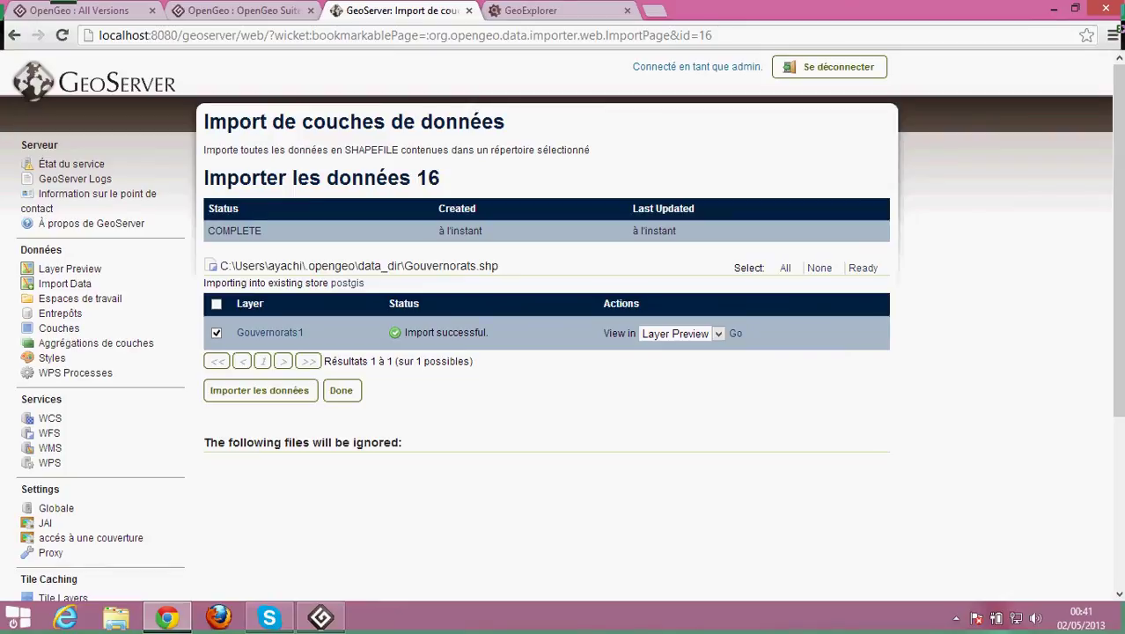
Step: Switch to GeoExplorer, add the opengeo:Gouvernorats layer from Local GeoServer to the map, and return to the layer list
left_click(528, 11)
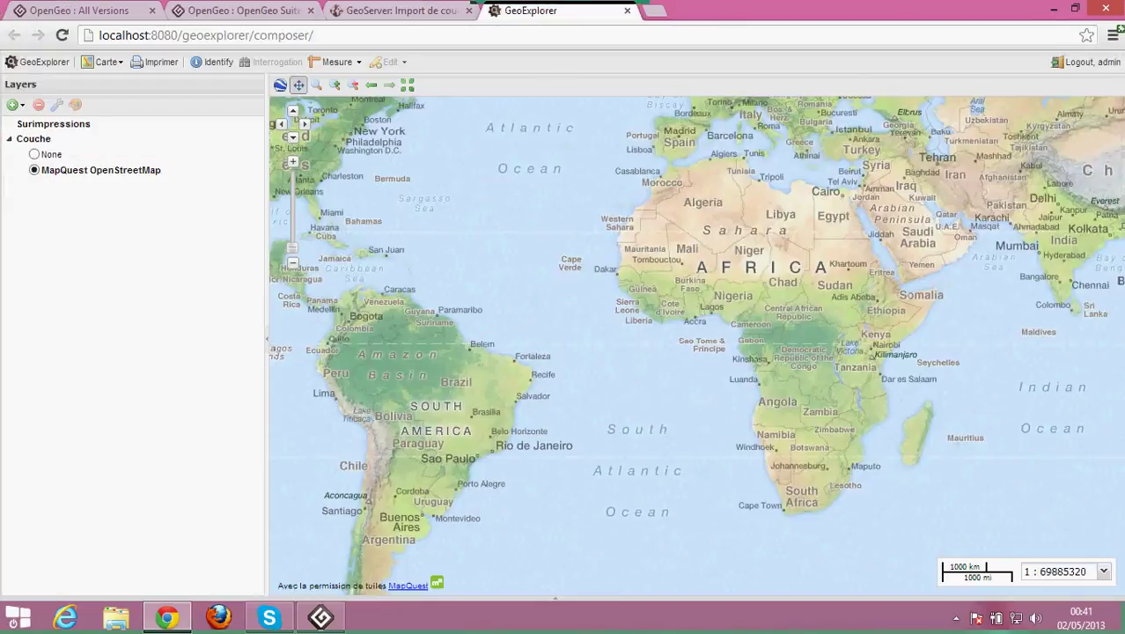
left_click(206, 35)
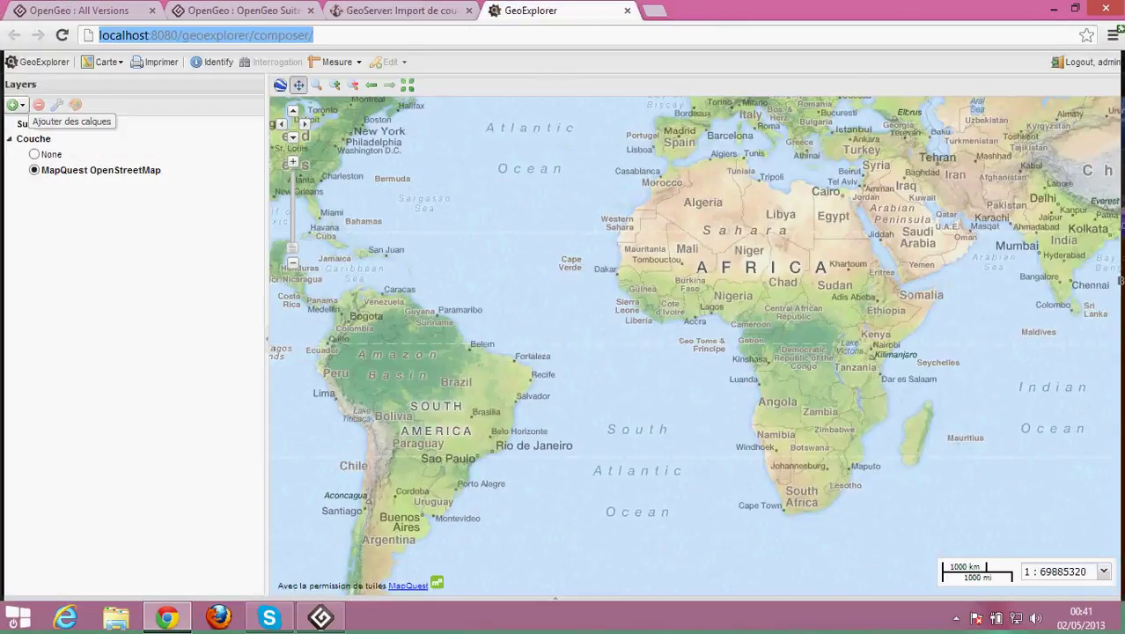
left_click(21, 104)
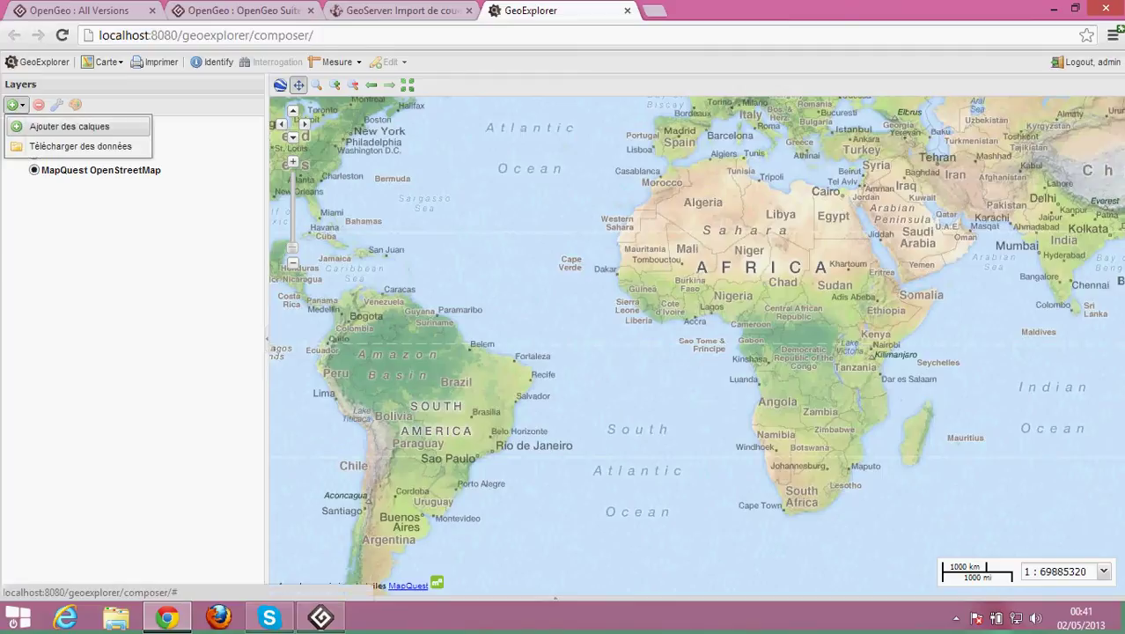
left_click(68, 125)
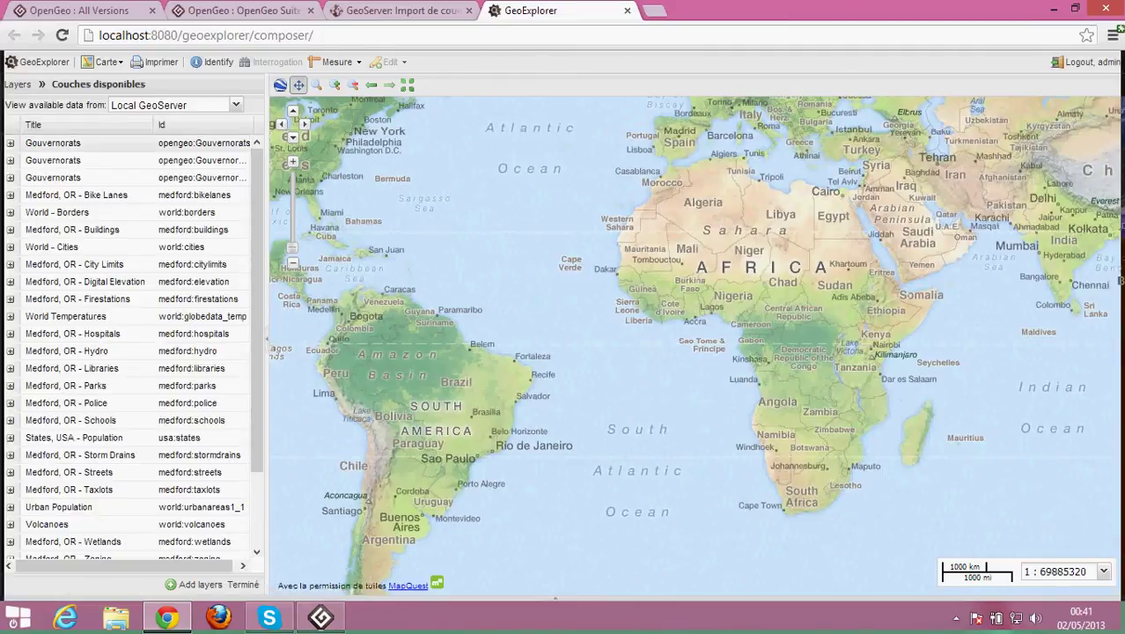
left_click(11, 143)
double_click(88, 142)
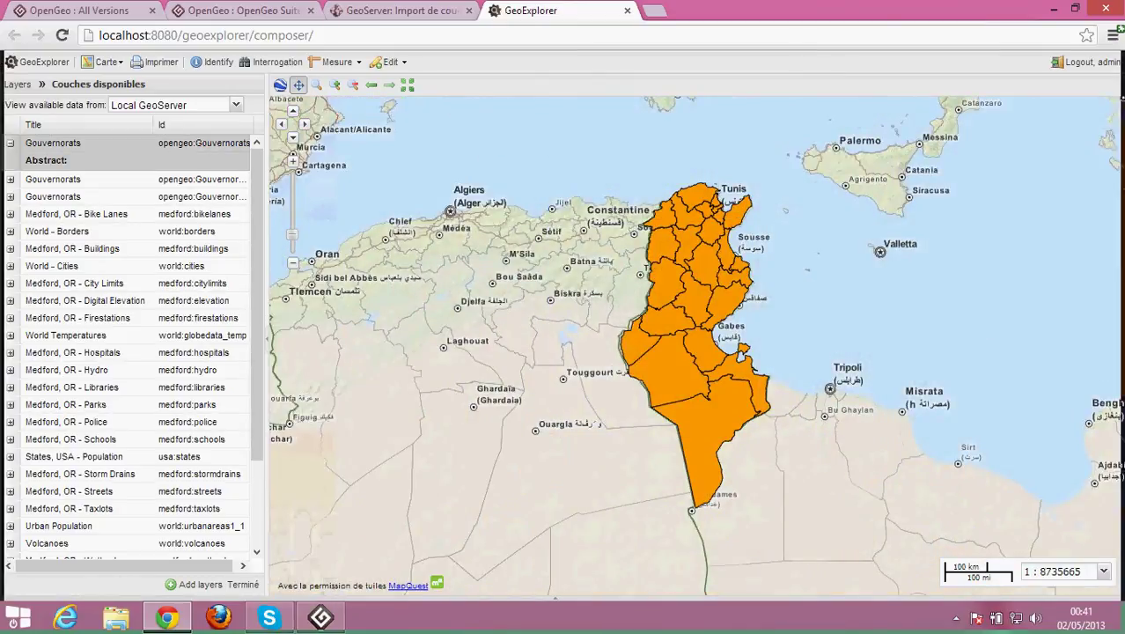
left_click_drag(741, 355, 648, 329)
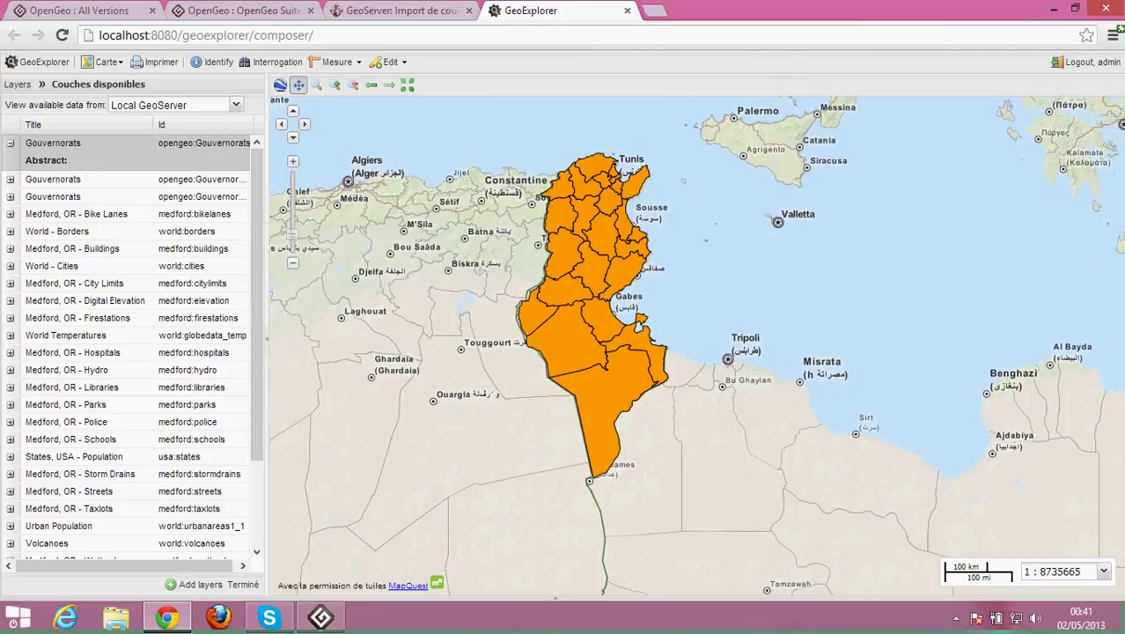
left_click(17, 84)
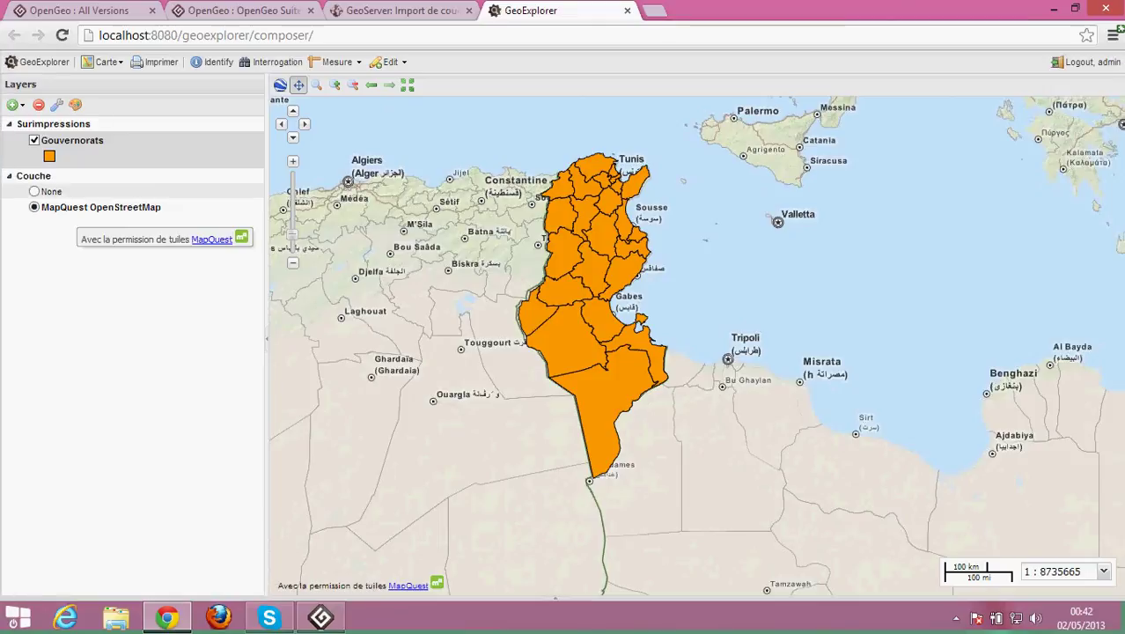
Step: Set the base layer to None so only the Gouvernorats overlay is drawn, centred on a zoomed-out map
left_click(33, 191)
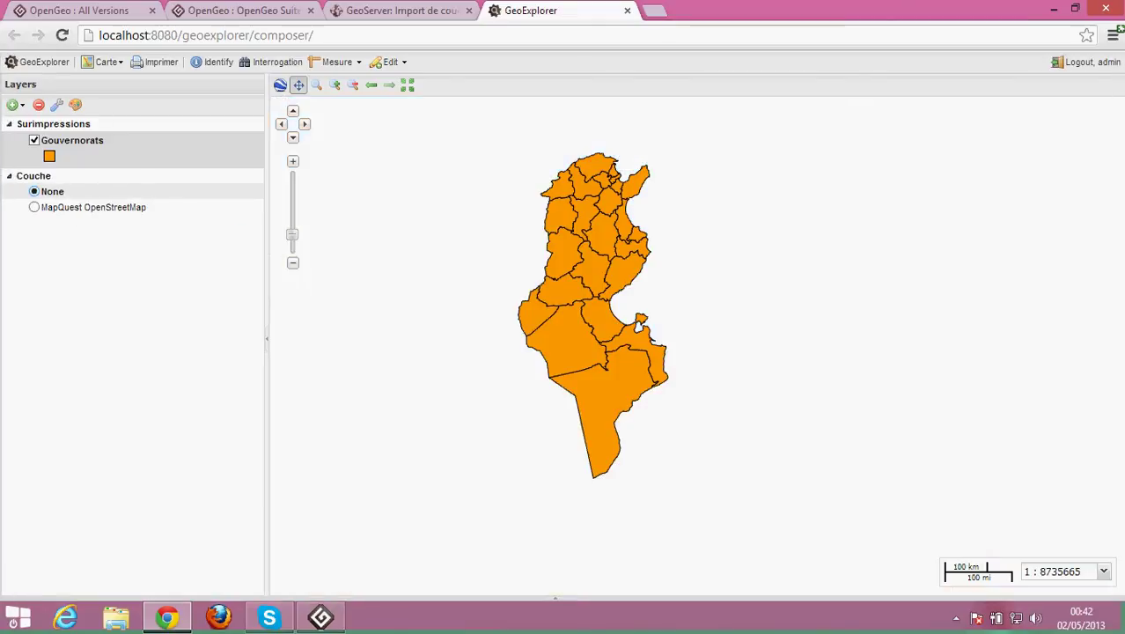
left_click_drag(598, 317, 677, 327)
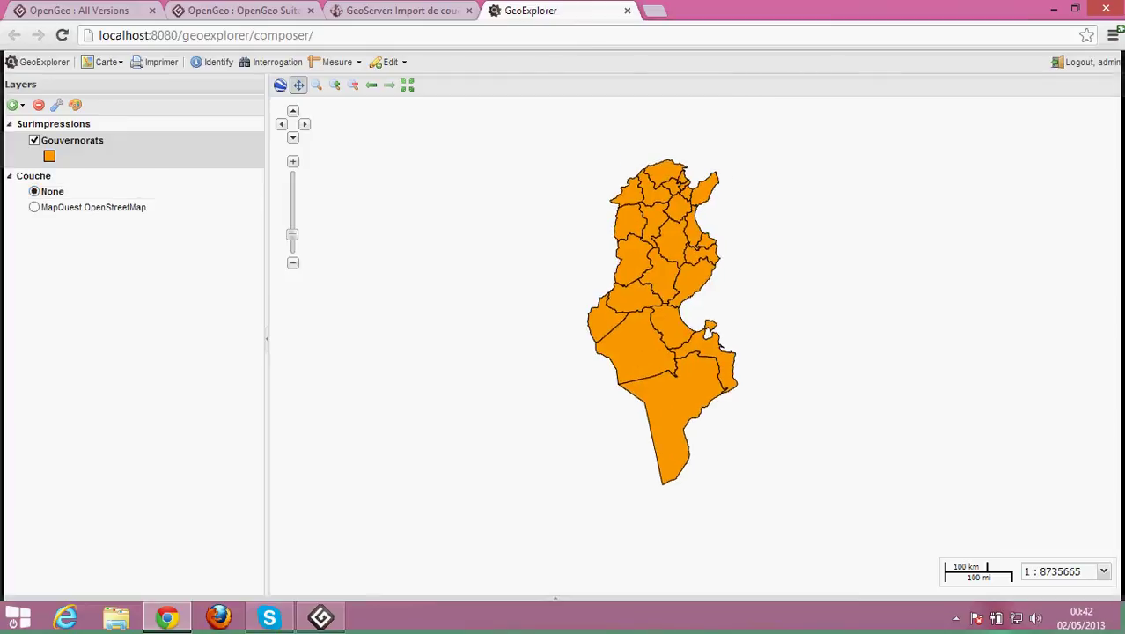
scroll(676, 308, "down", 1)
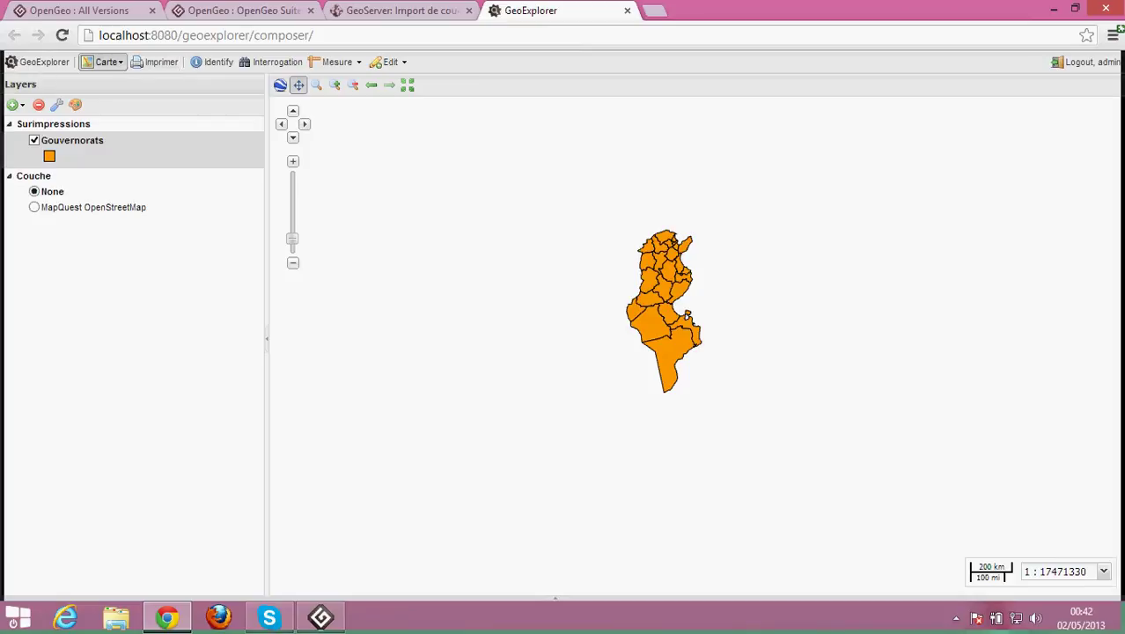
Step: Start a map export that leaves the 3D viewer tool out of the toolbar and continue to the embed code
left_click(105, 62)
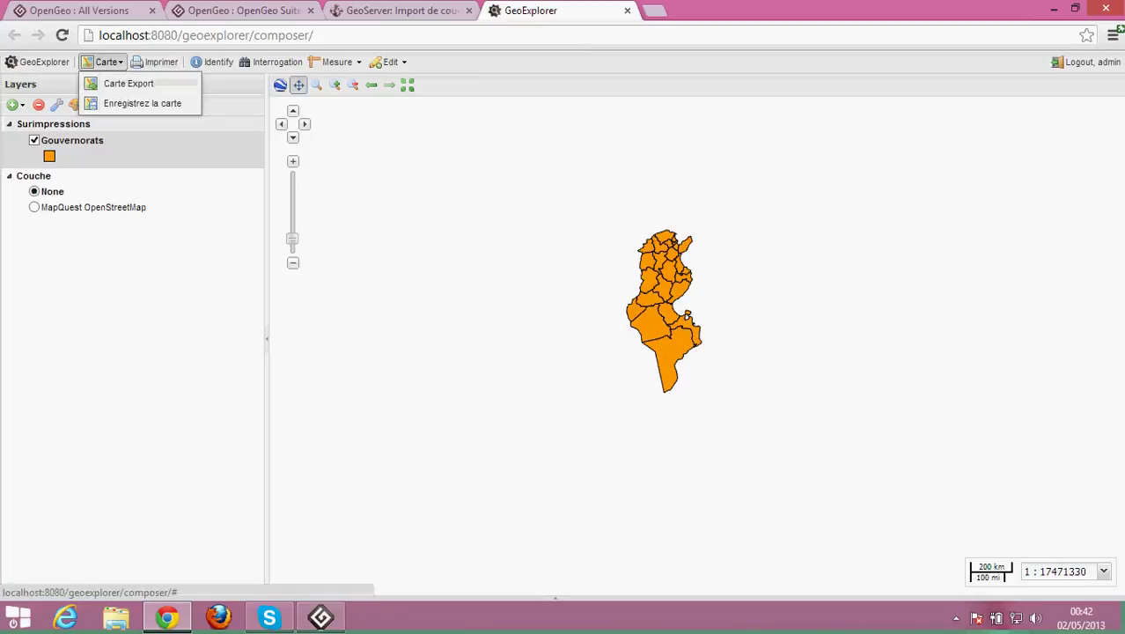
left_click(129, 83)
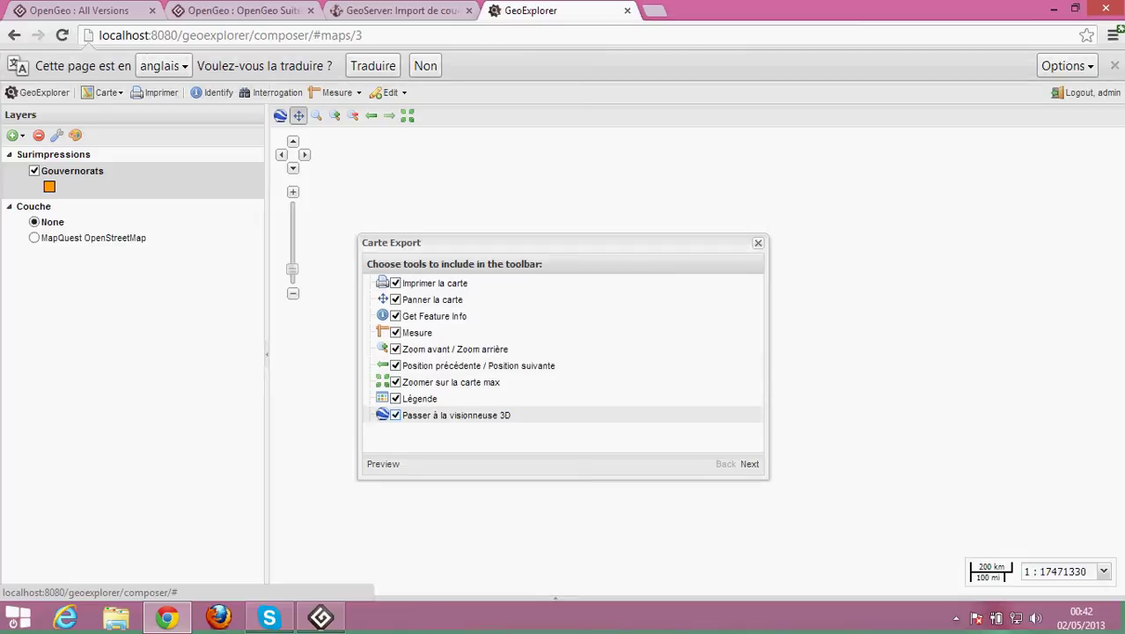
left_click(395, 414)
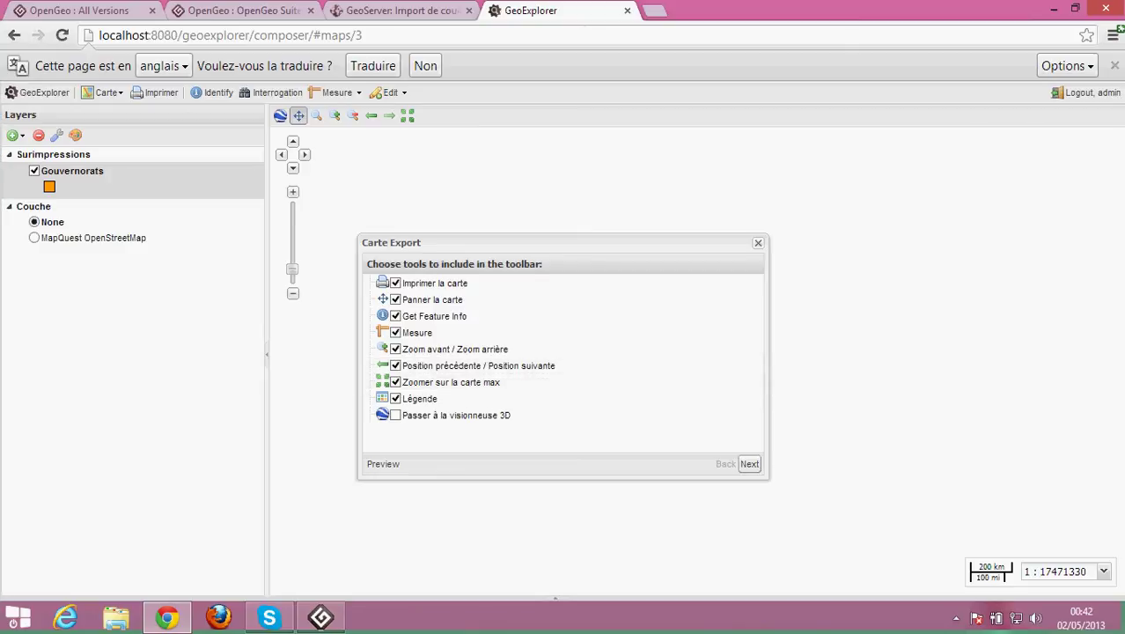
left_click(748, 464)
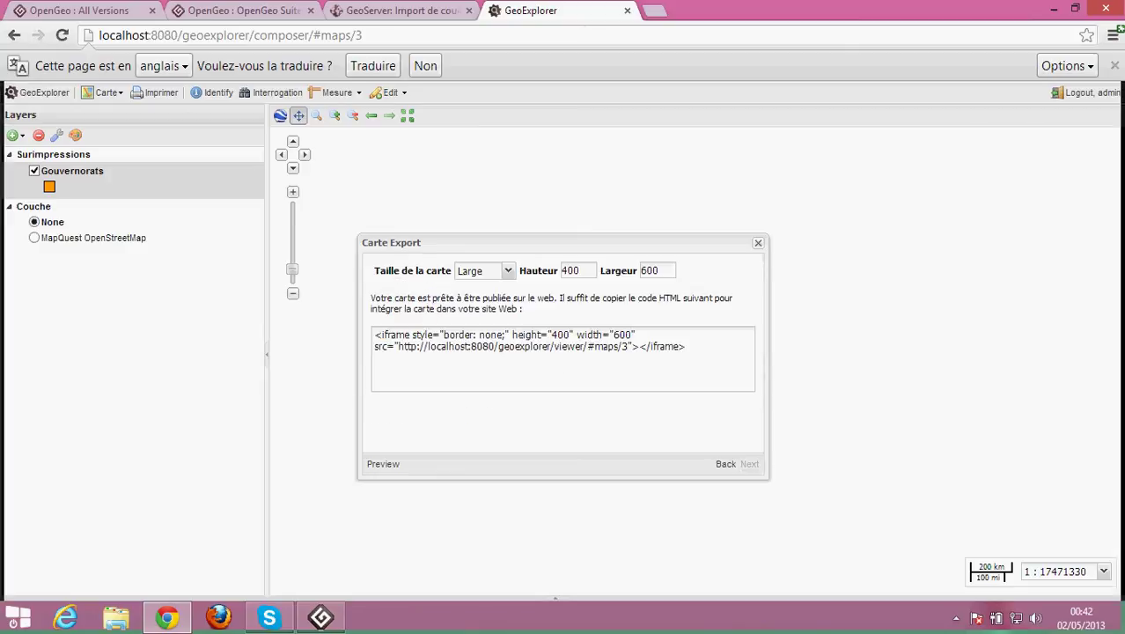
Step: Keep the exported map size at Large and copy the complete iframe embed code
left_click(508, 270)
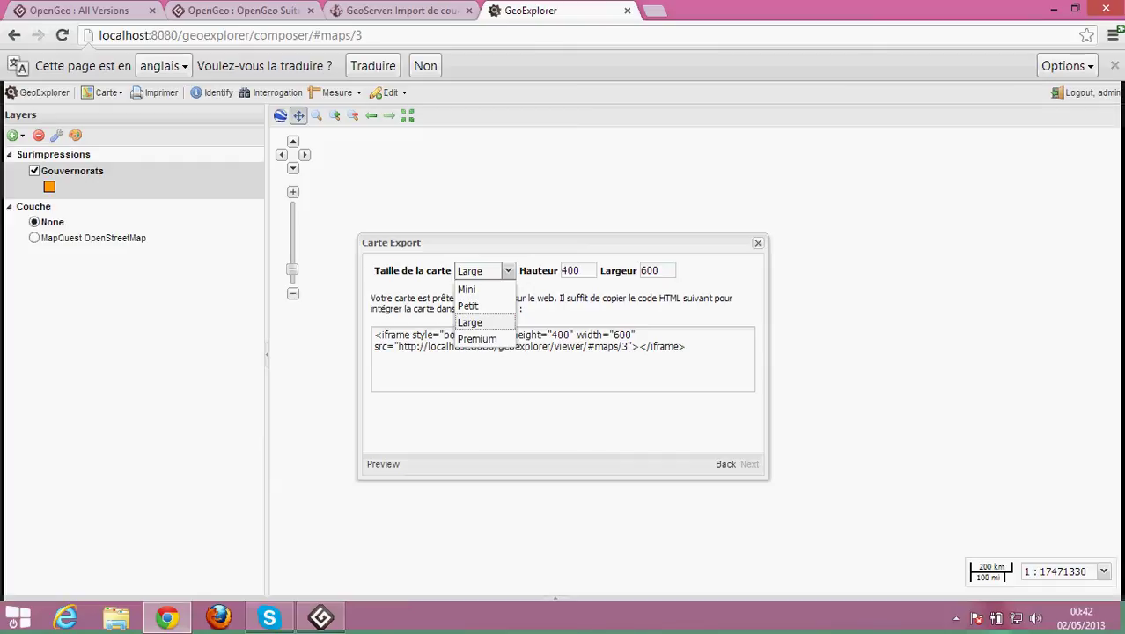
left_click(484, 322)
left_click(470, 346)
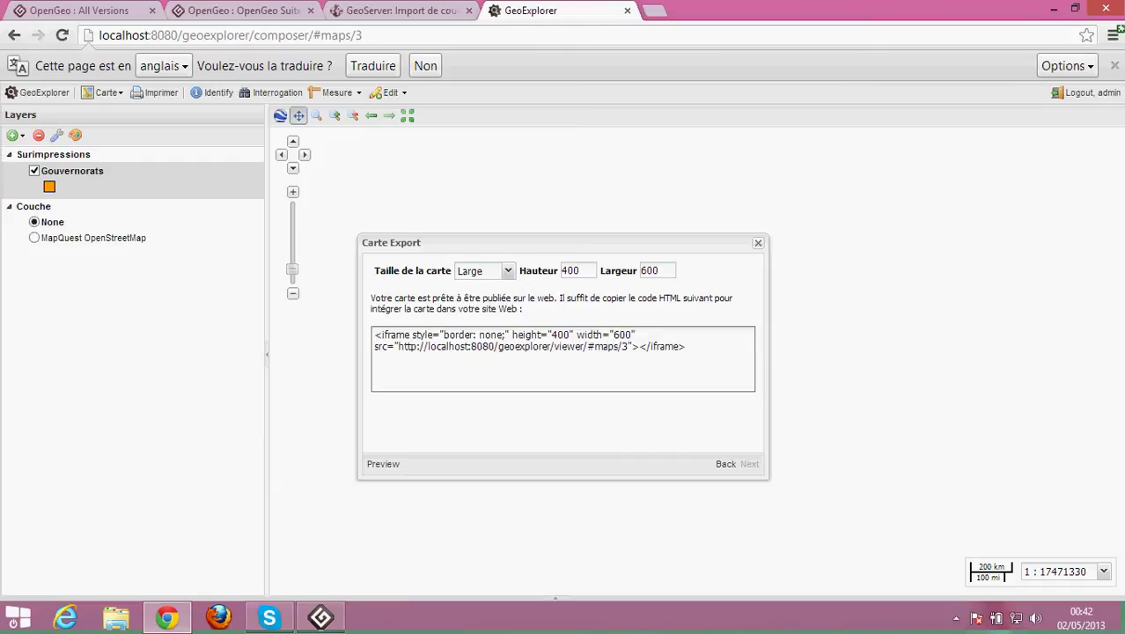
left_click_drag(685, 347, 374, 335)
key("ctrl+c")
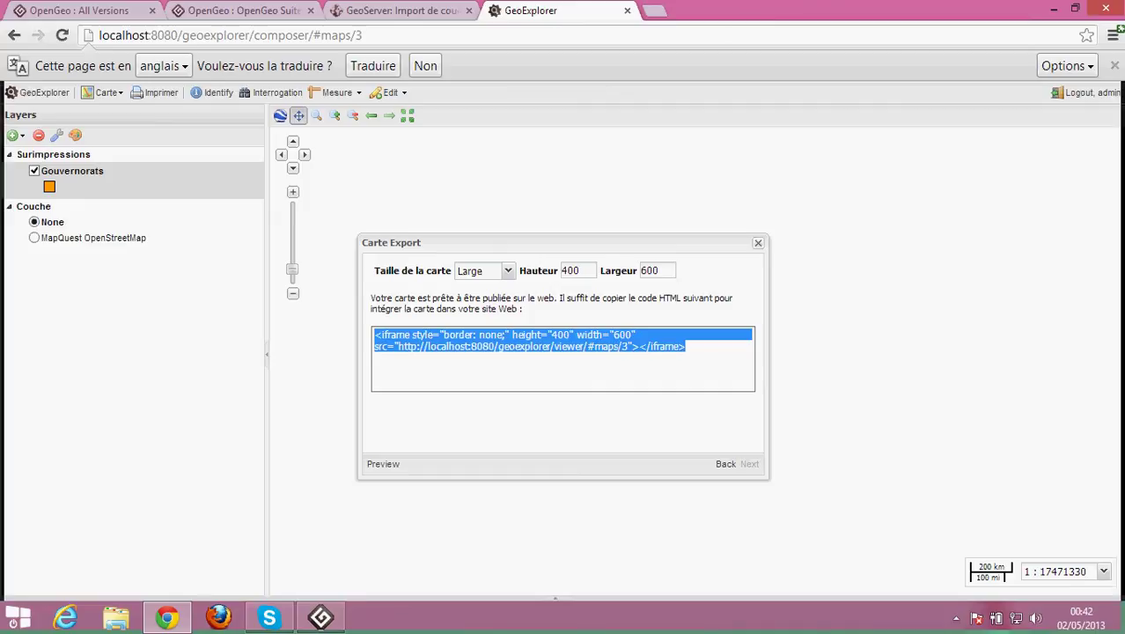
Step: Minimize the browser, create a text document with its default name on the desktop, and open it in Notepad++
left_click(1054, 8)
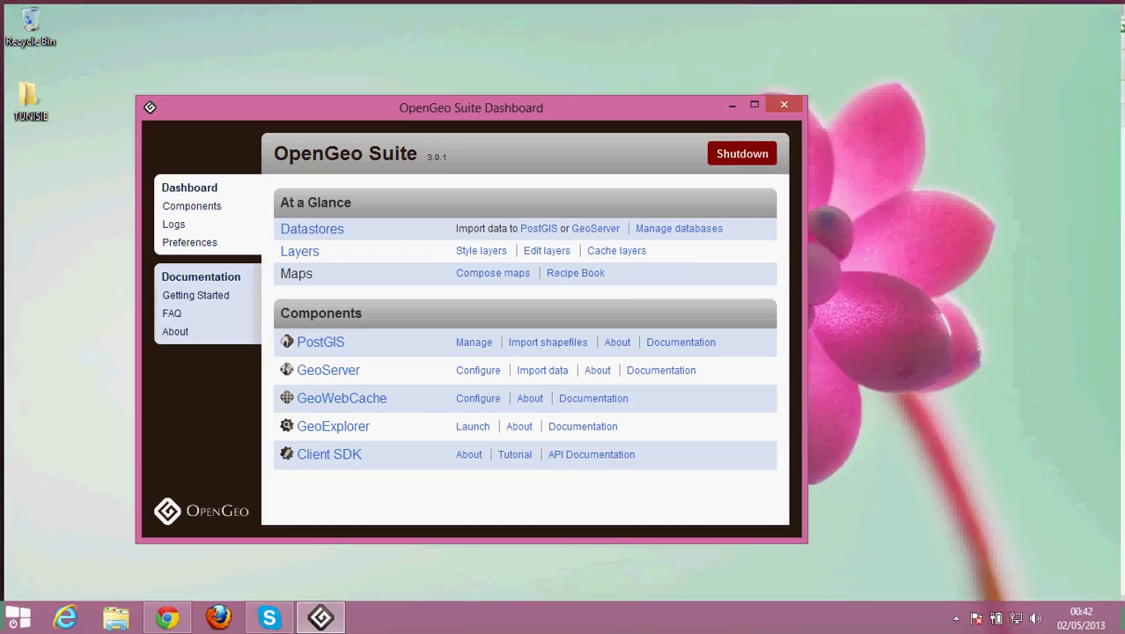
right_click(78, 162)
mouse_move(176, 309)
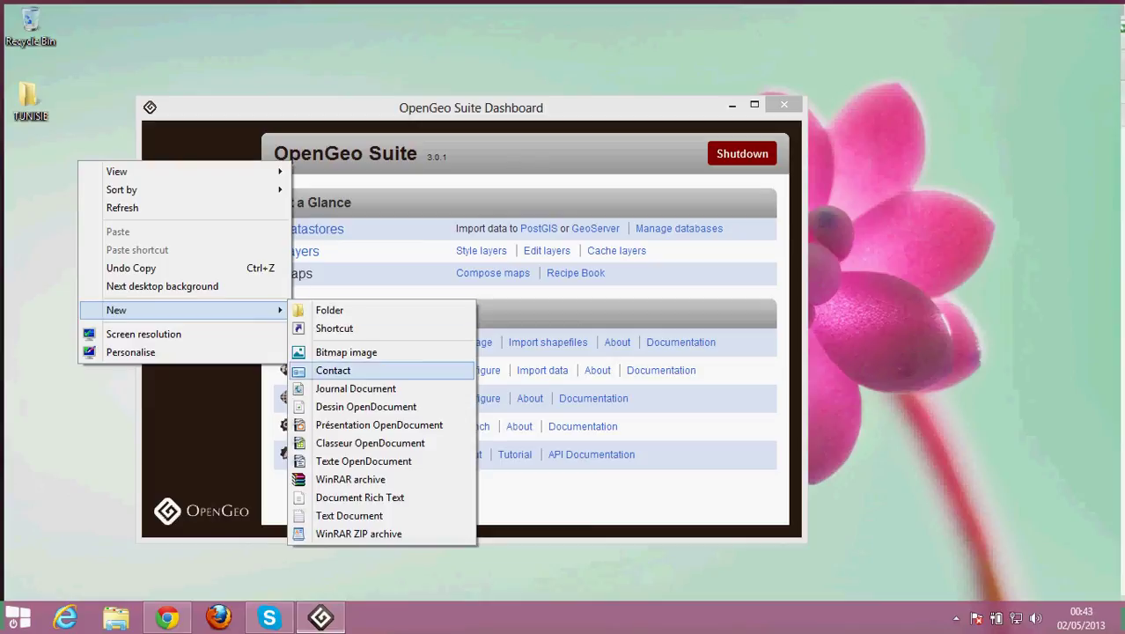
left_click(349, 516)
key("Return")
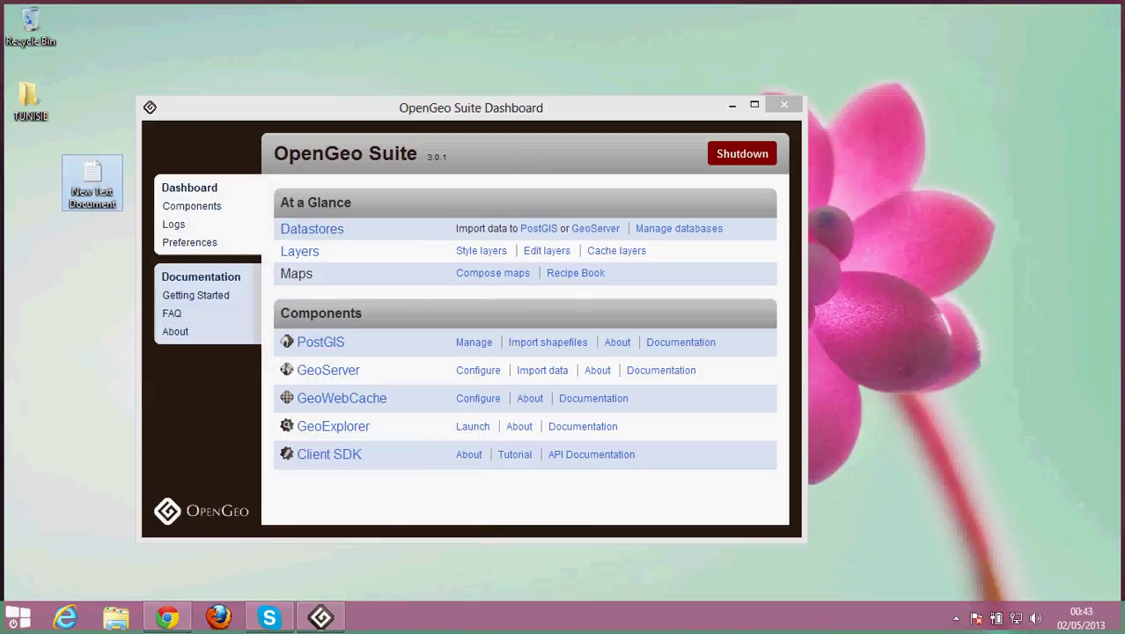
right_click(88, 192)
left_click(162, 256)
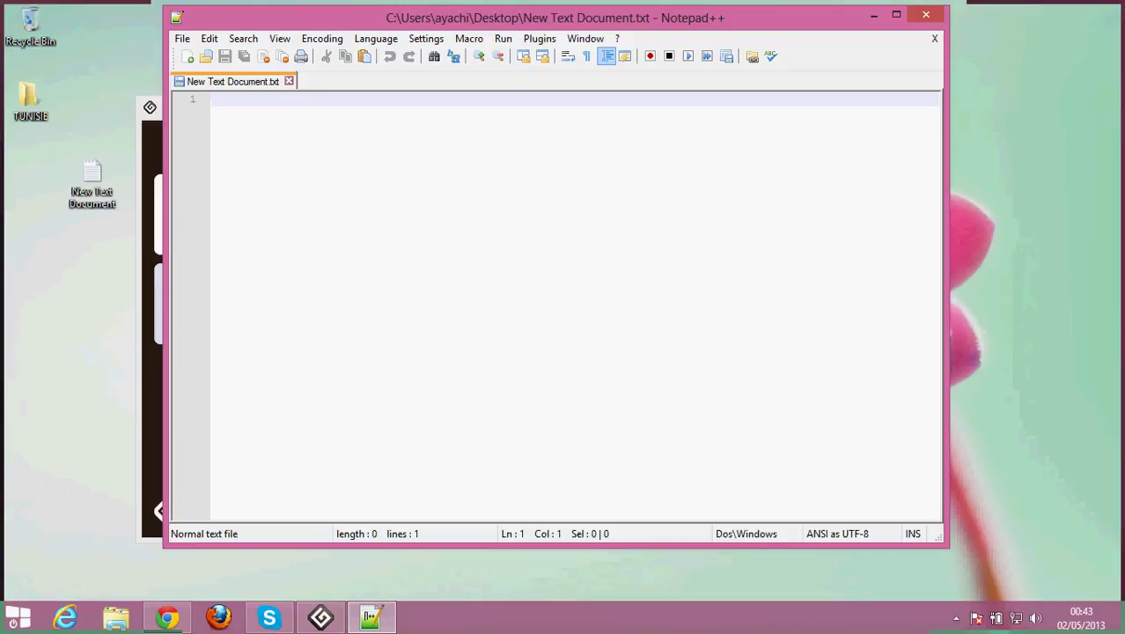
Step: Enter an opening <html> tag and a closing </html> tag on separate lines of the document
type("<h")
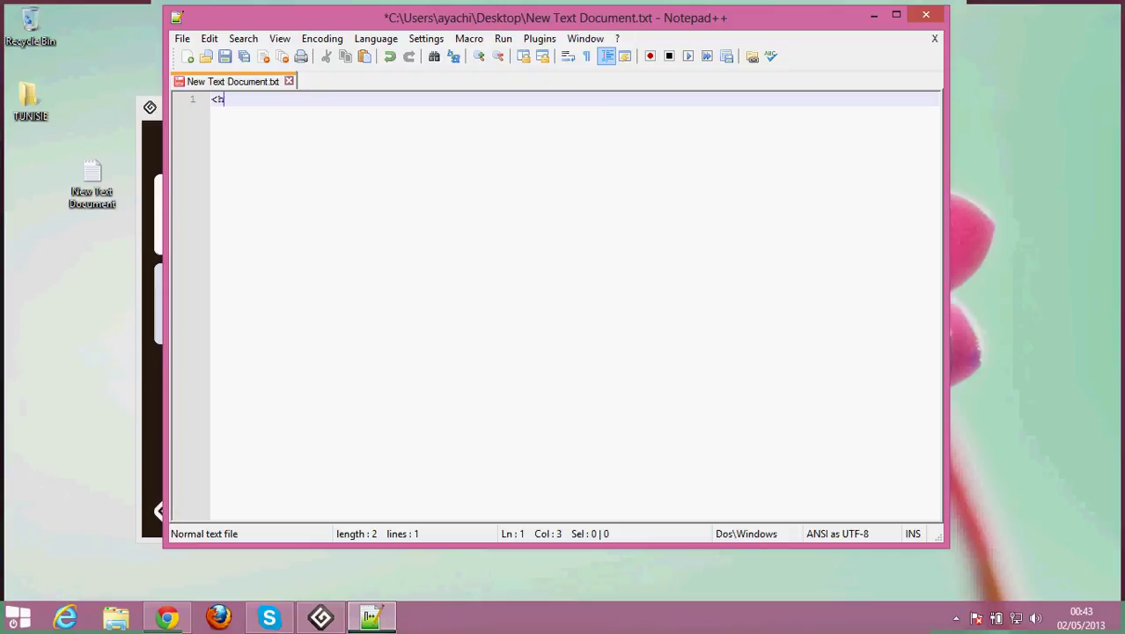
type("tml>")
key("Return")
type("</htm")
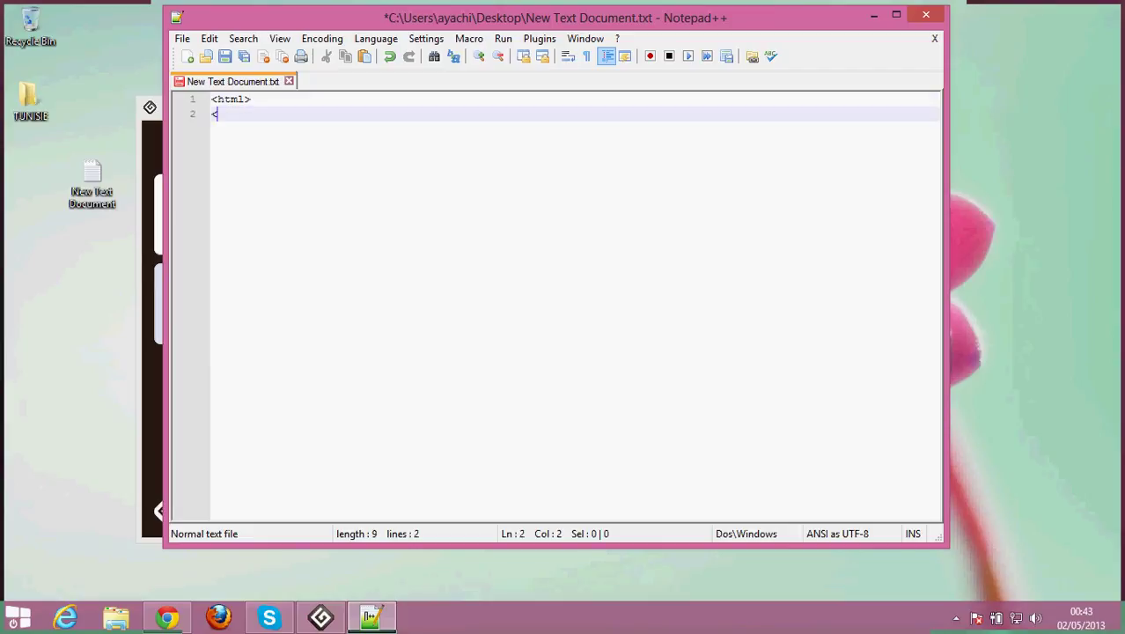
type("l>")
Step: Insert blank lines between the html tags and enter an opening <body> tag on line 3, followed by a new line
key("Up")
key("Return")
key("Return")
key("Return")
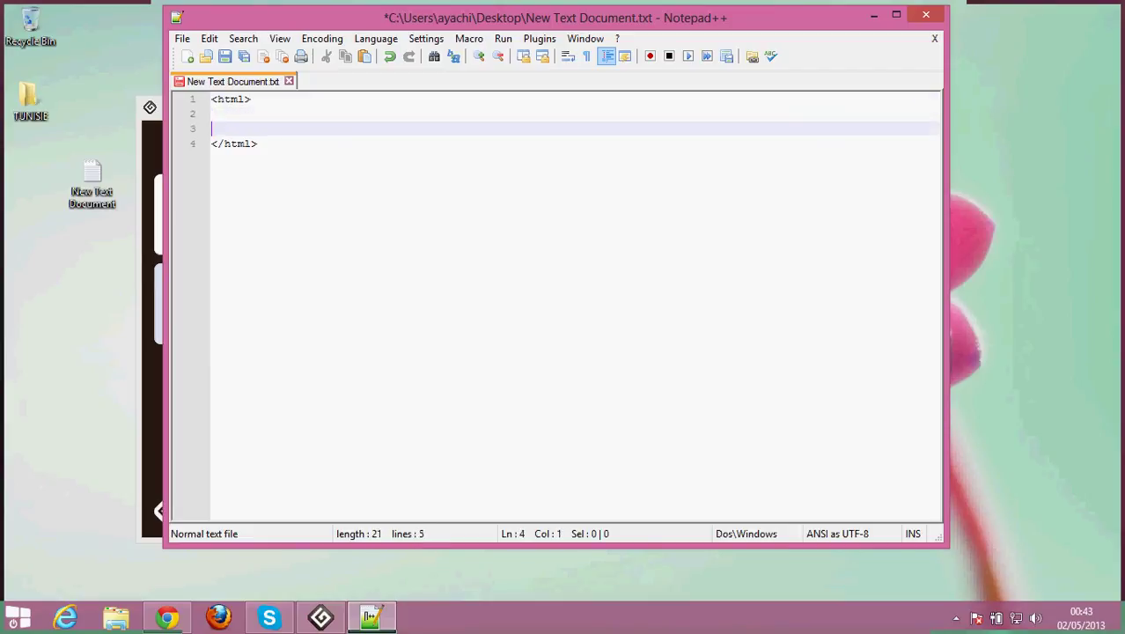
key("Return")
key("Return")
key("Return")
key("Return")
key("Up")
key("Up")
key("Up")
key("Up")
key("Up")
type("<")
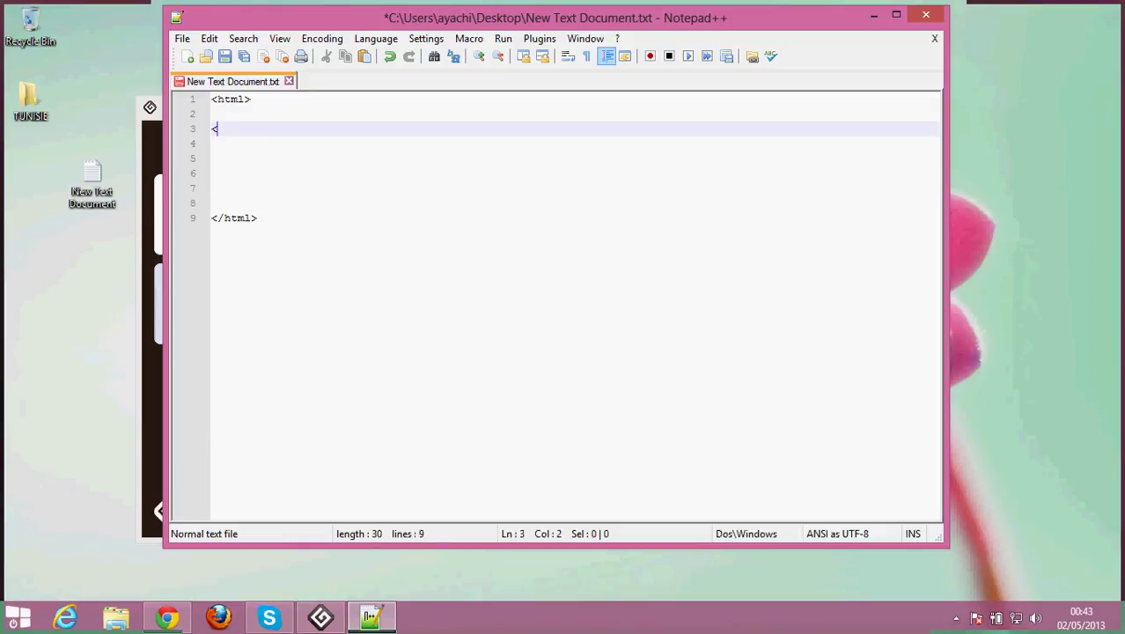
type("body>")
key("Return")
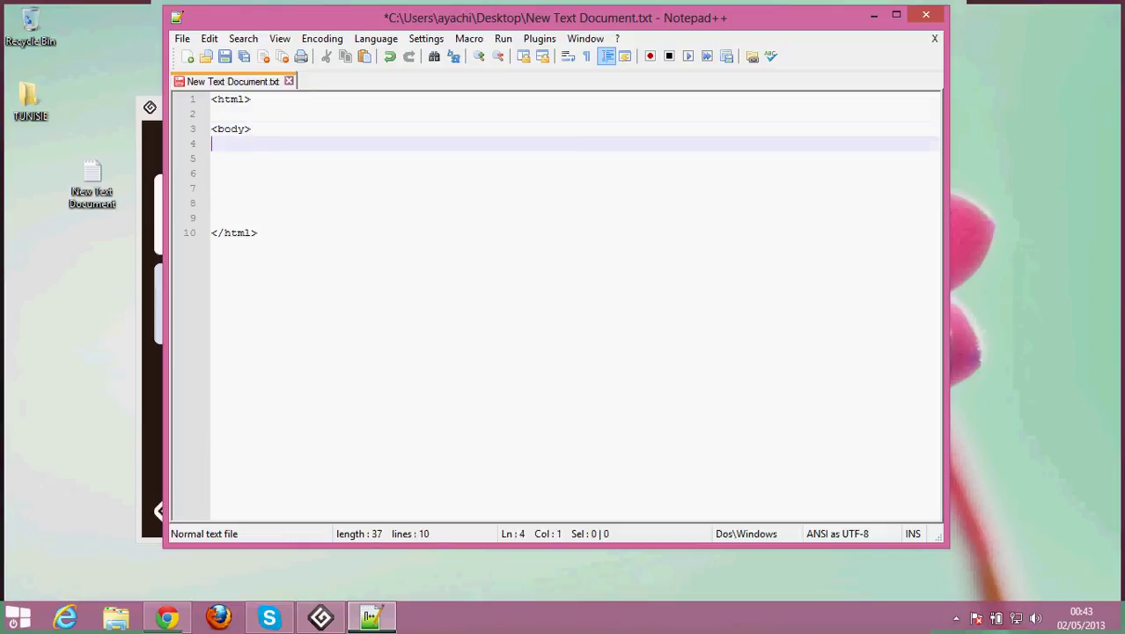
Step: Enter a closing </body> tag on line 4, followed by two new lines
type("</body>")
key("Return")
key("Return")
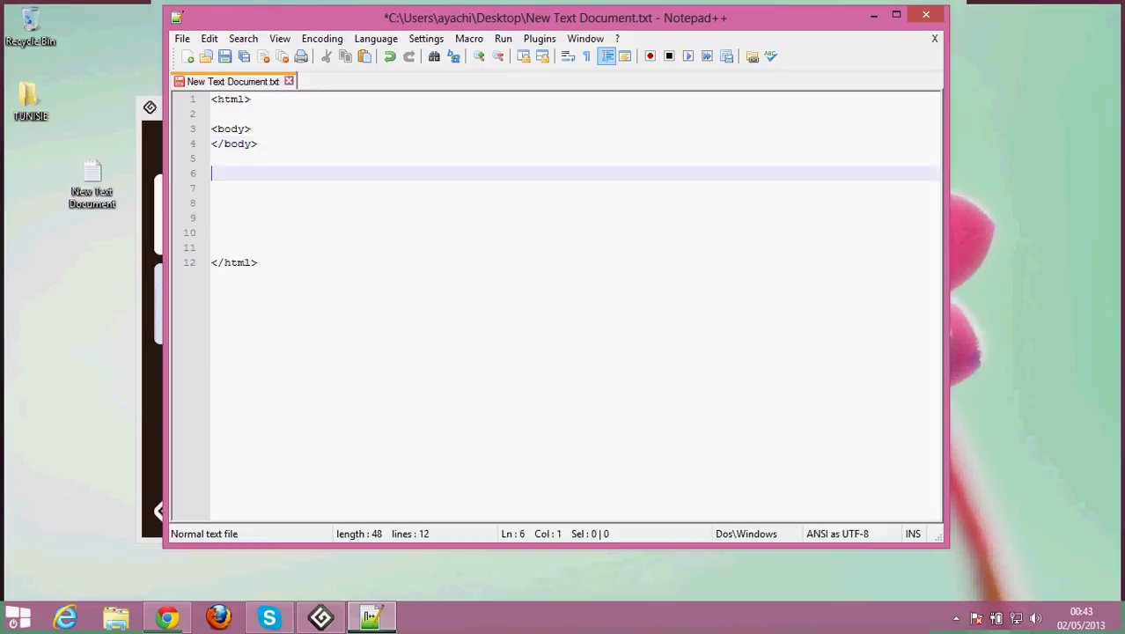
type("<")
key("BackSpace")
Step: Insert two blank lines above the <body> tag and enter opening <head> and closing </head> tags on lines 3 and 4
left_click(212, 113)
key("Return")
key("Return")
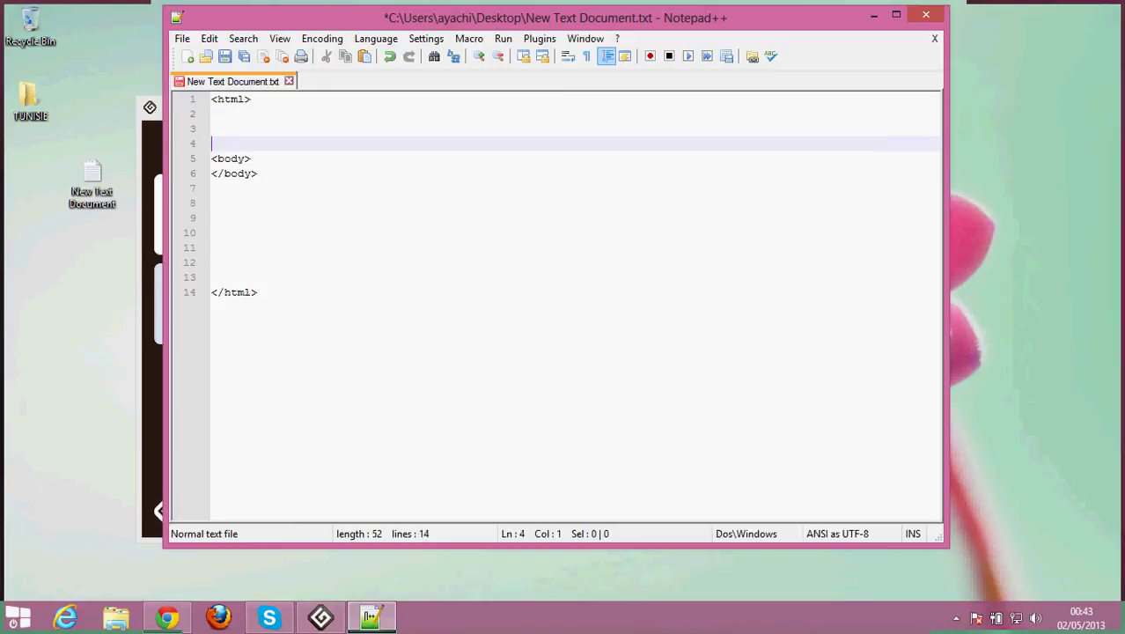
key("Up")
type("<")
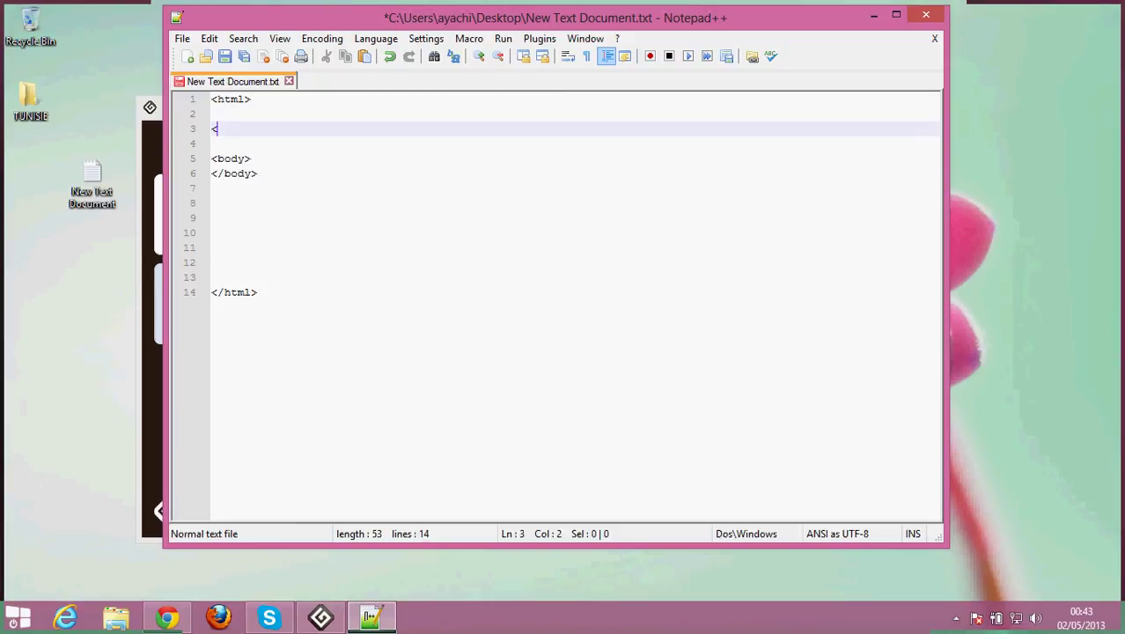
type("head>")
key("Return")
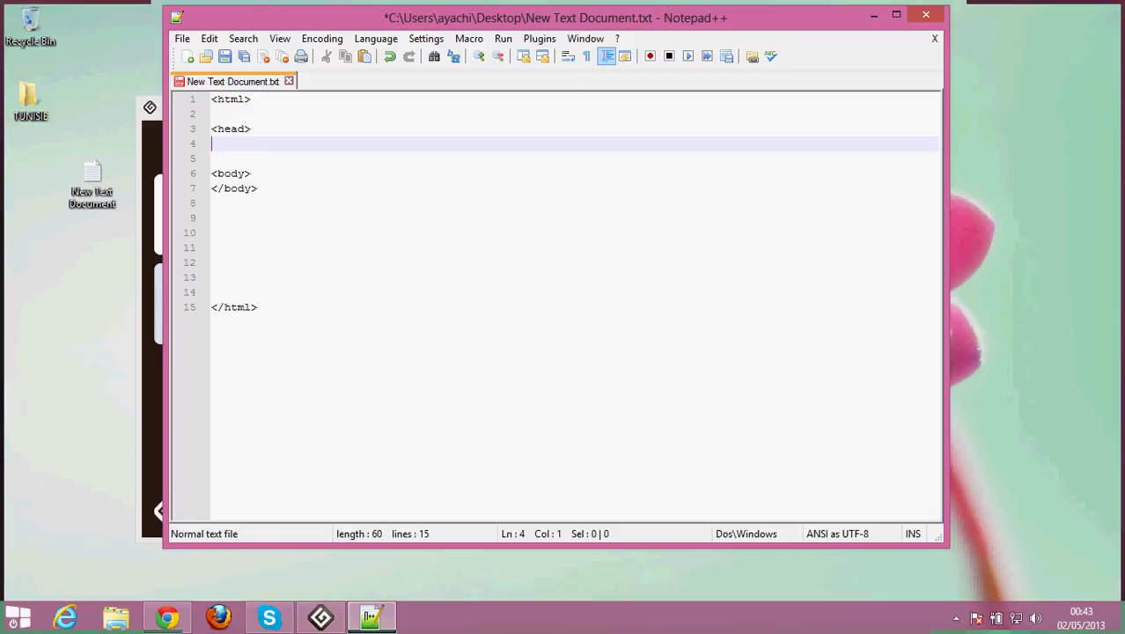
type("</head>")
Step: Delete five surplus blank lines between the closing </body> and </html> tags
left_click(211, 232)
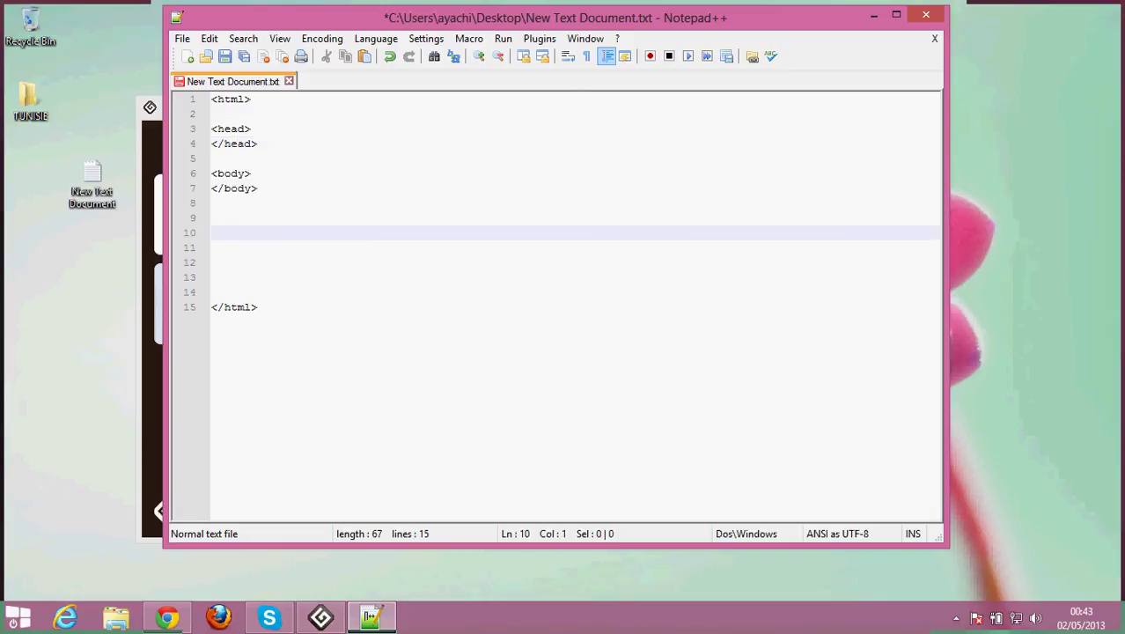
key("Delete")
key("Delete")
key("Delete")
key("Delete")
key("Delete")
Step: Insert seven blank lines between the body tags and paste the copied iframe embed code on line 9
left_click(251, 174)
key("Return")
key("Return")
key("Return")
key("Return")
key("Return")
key("Return")
key("Return")
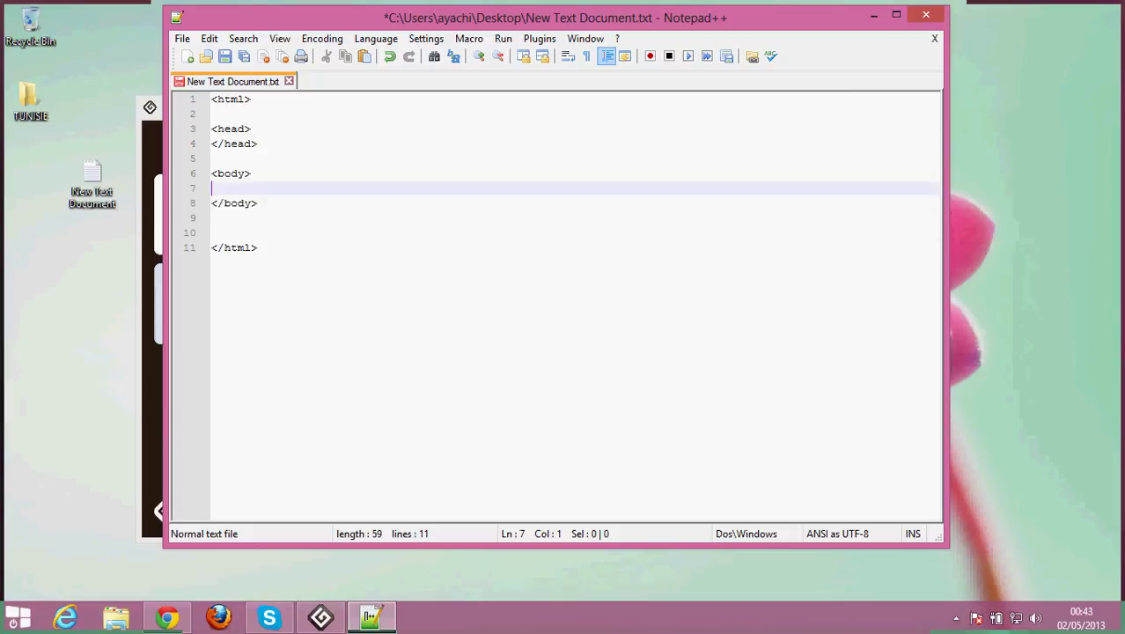
left_click(211, 217)
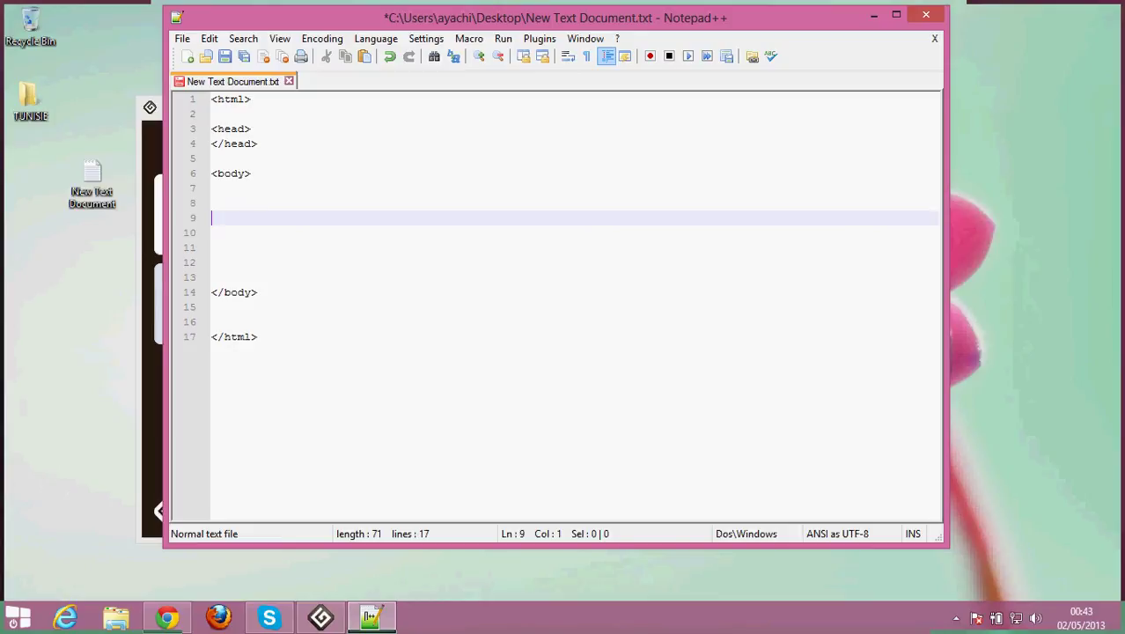
key("ctrl+v")
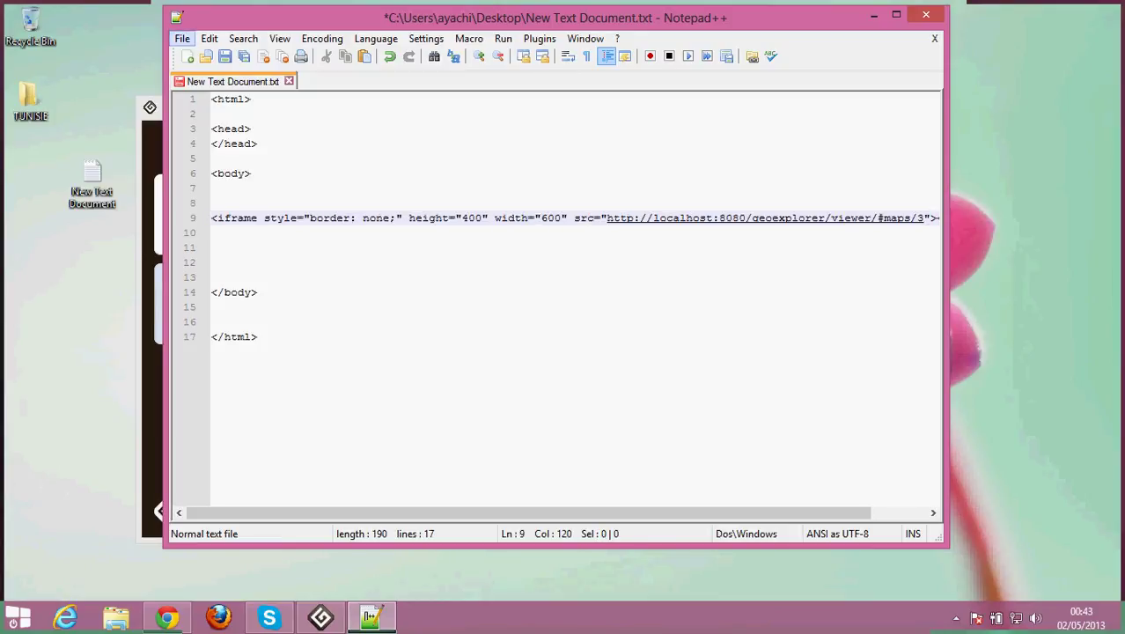
Step: Save the document on the desktop as test.html with the Hyper Text Markup Language file type
left_click(182, 39)
left_click(217, 130)
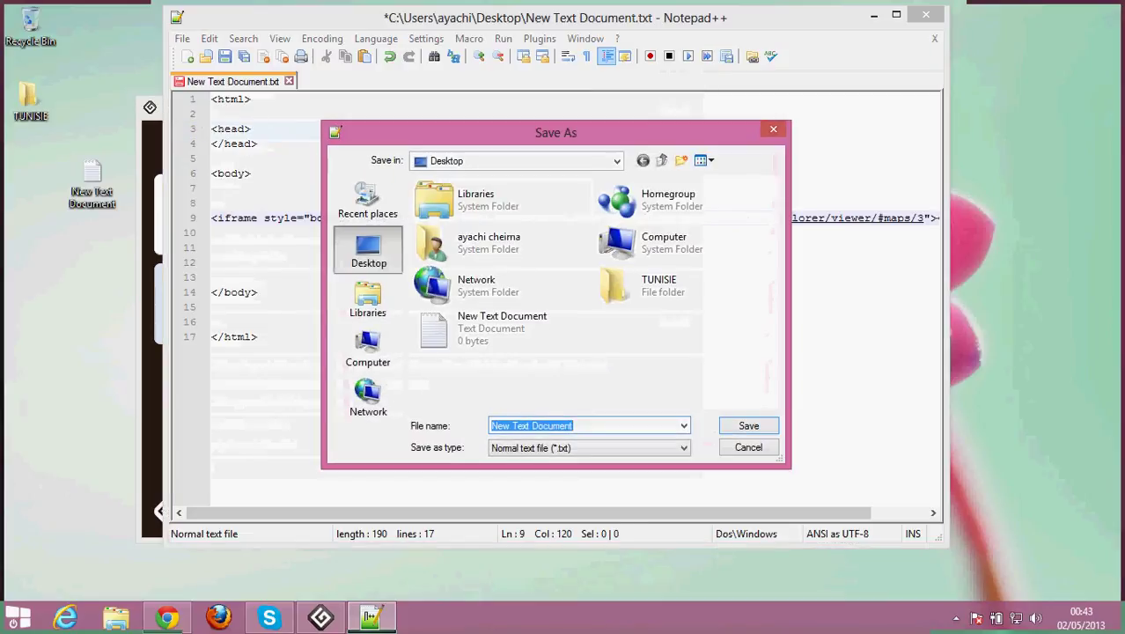
left_click(588, 447)
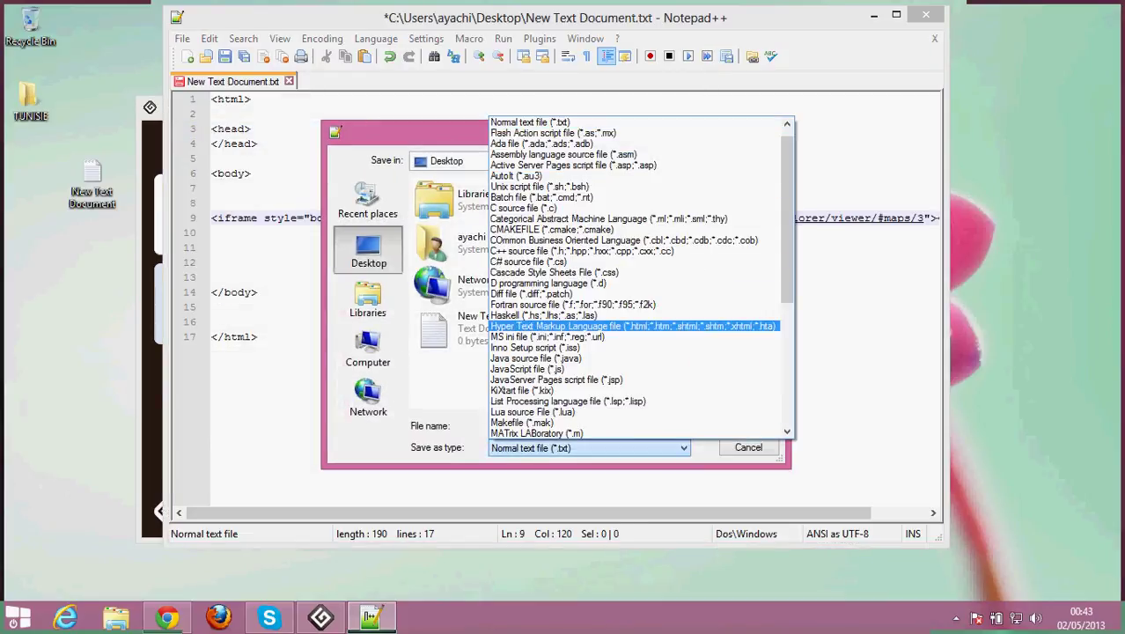
left_click(616, 325)
left_click(570, 425)
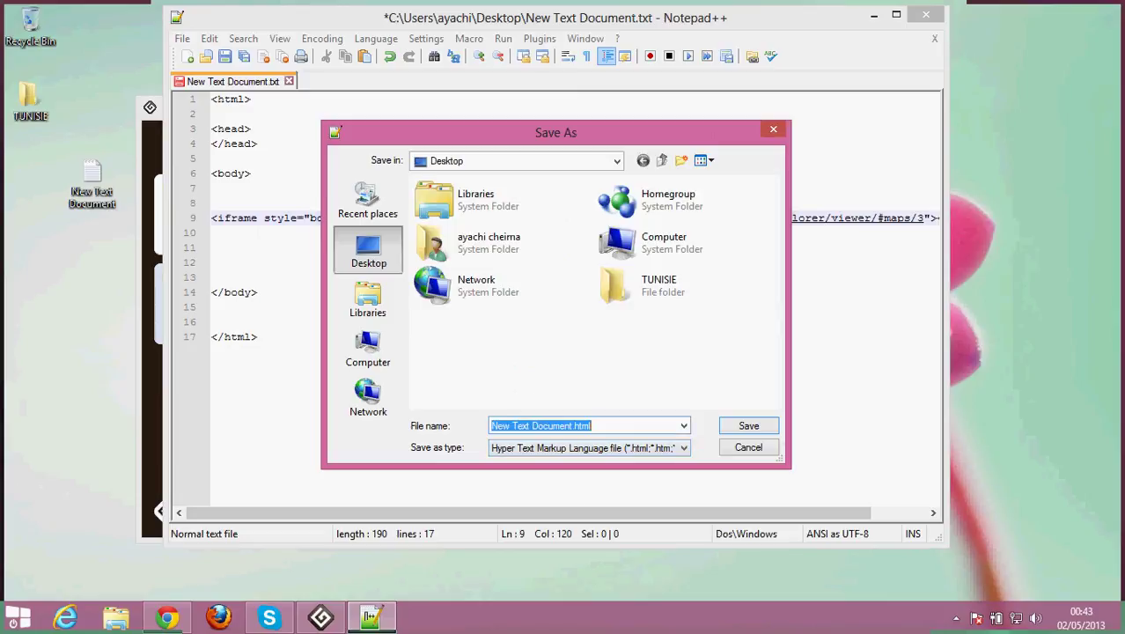
left_click(570, 425)
left_click_drag(570, 425, 491, 425)
type("test")
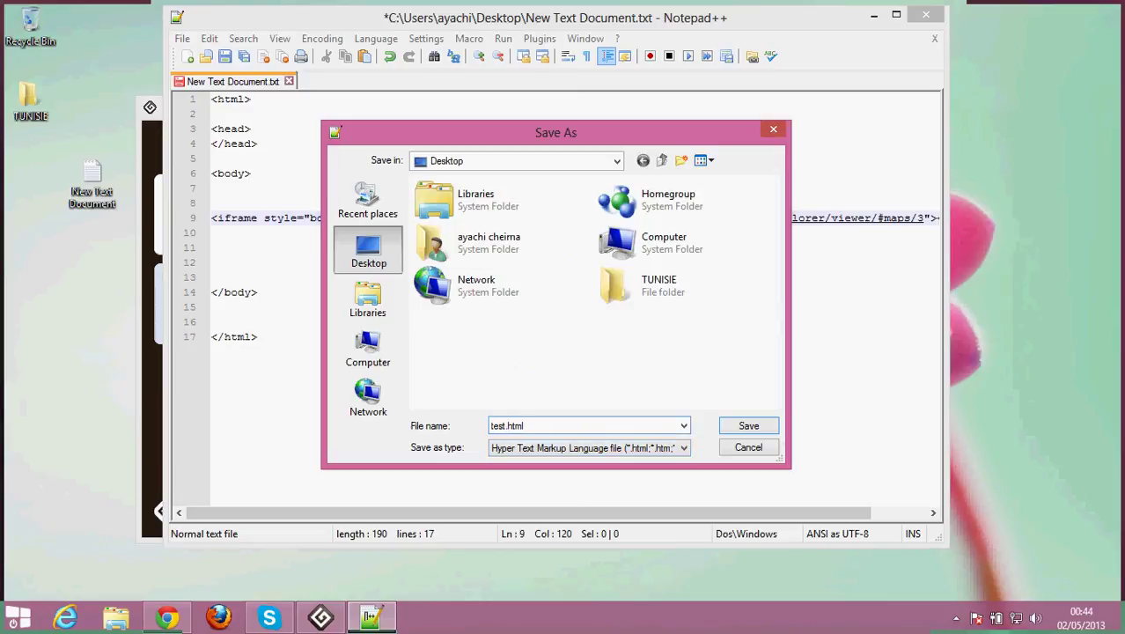
key("Return")
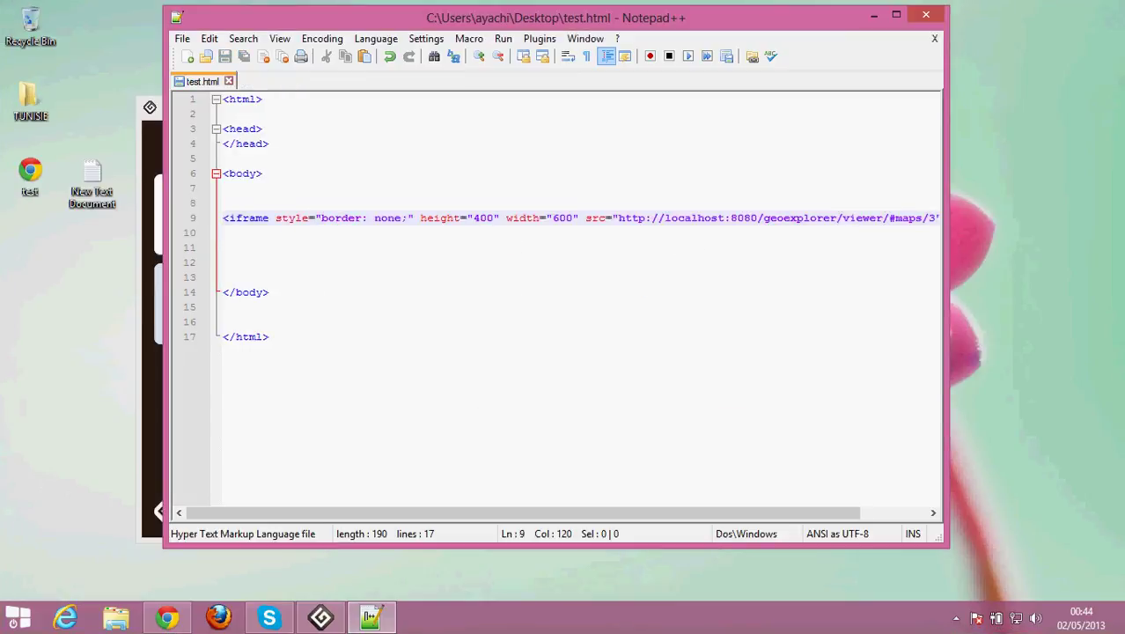
Step: Close Notepad++ and open the test file from the desktop with Google Chrome
key("alt+F4")
right_click(38, 169)
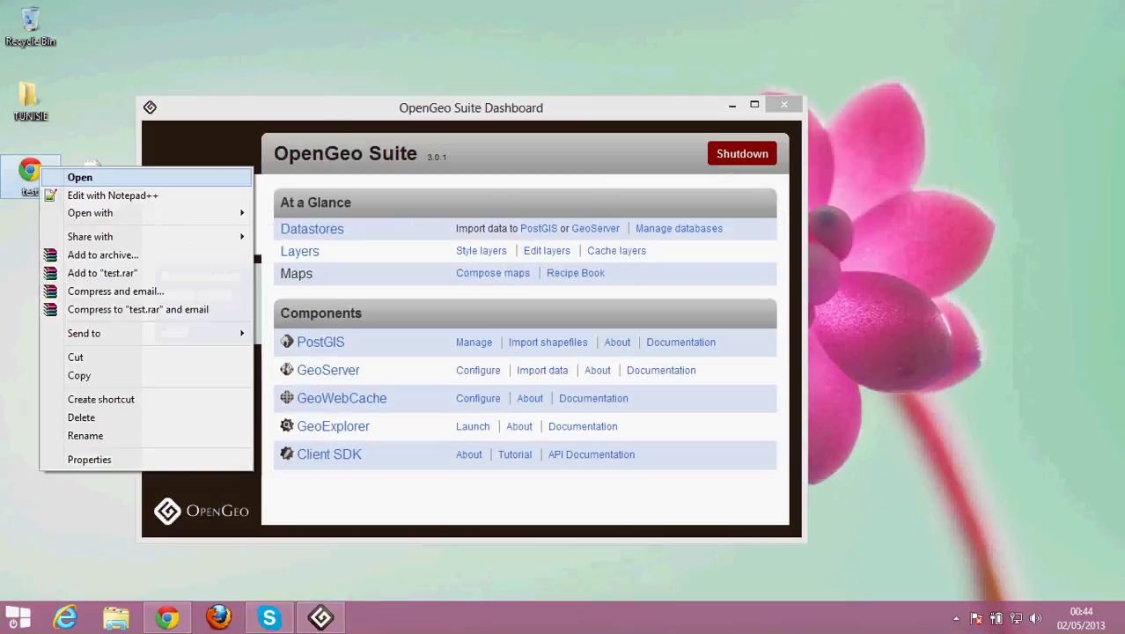
mouse_move(132, 212)
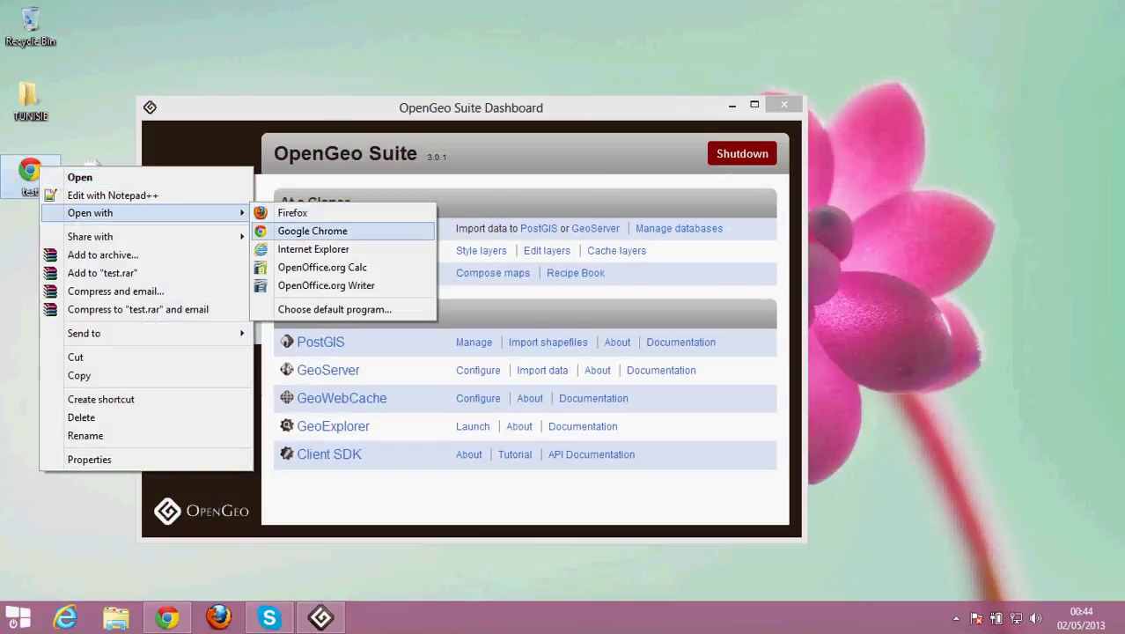
left_click(326, 228)
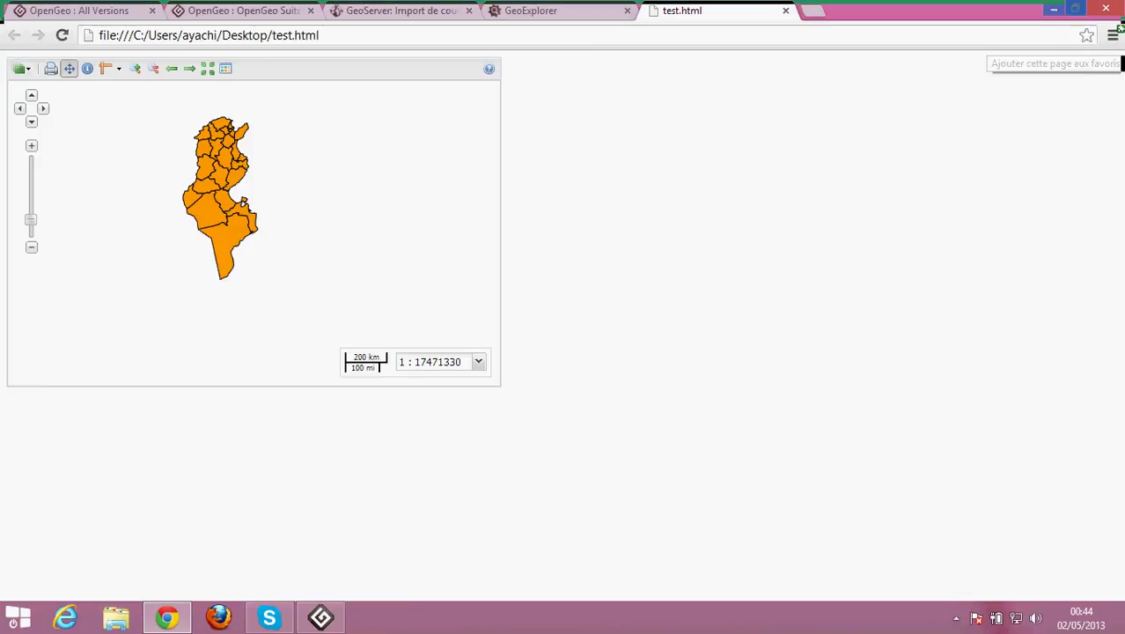
left_click(955, 618)
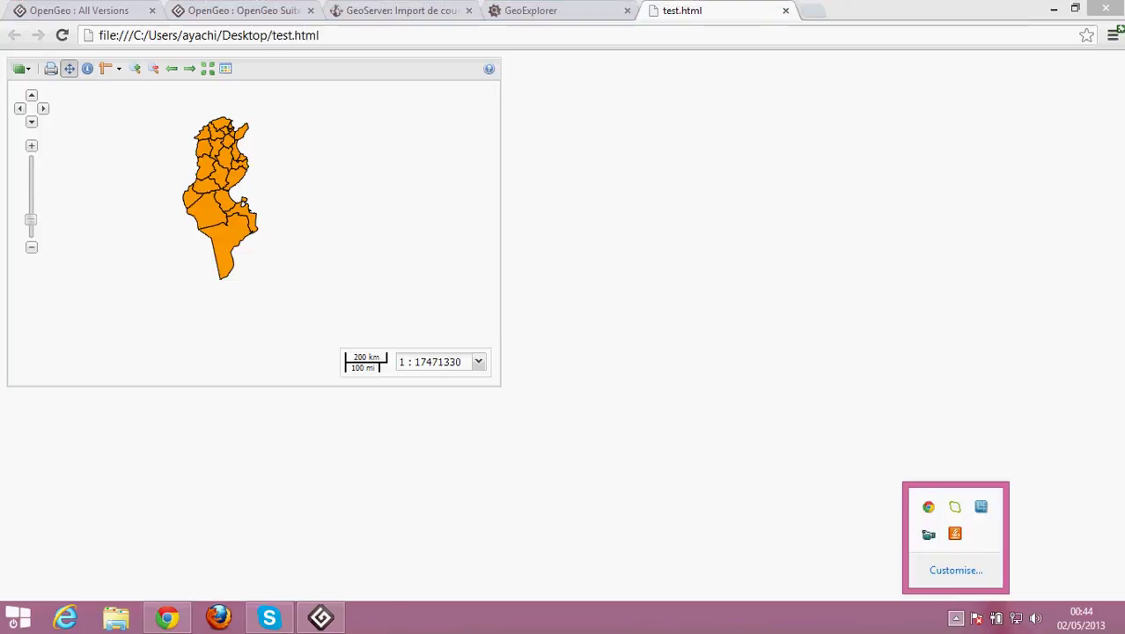
right_click(981, 506)
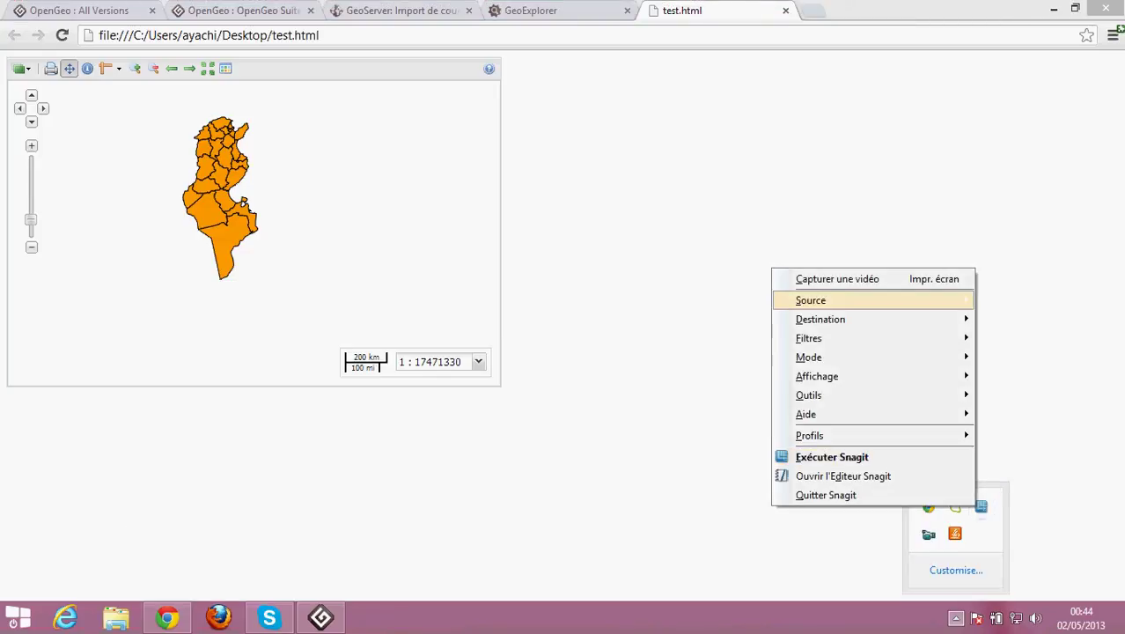